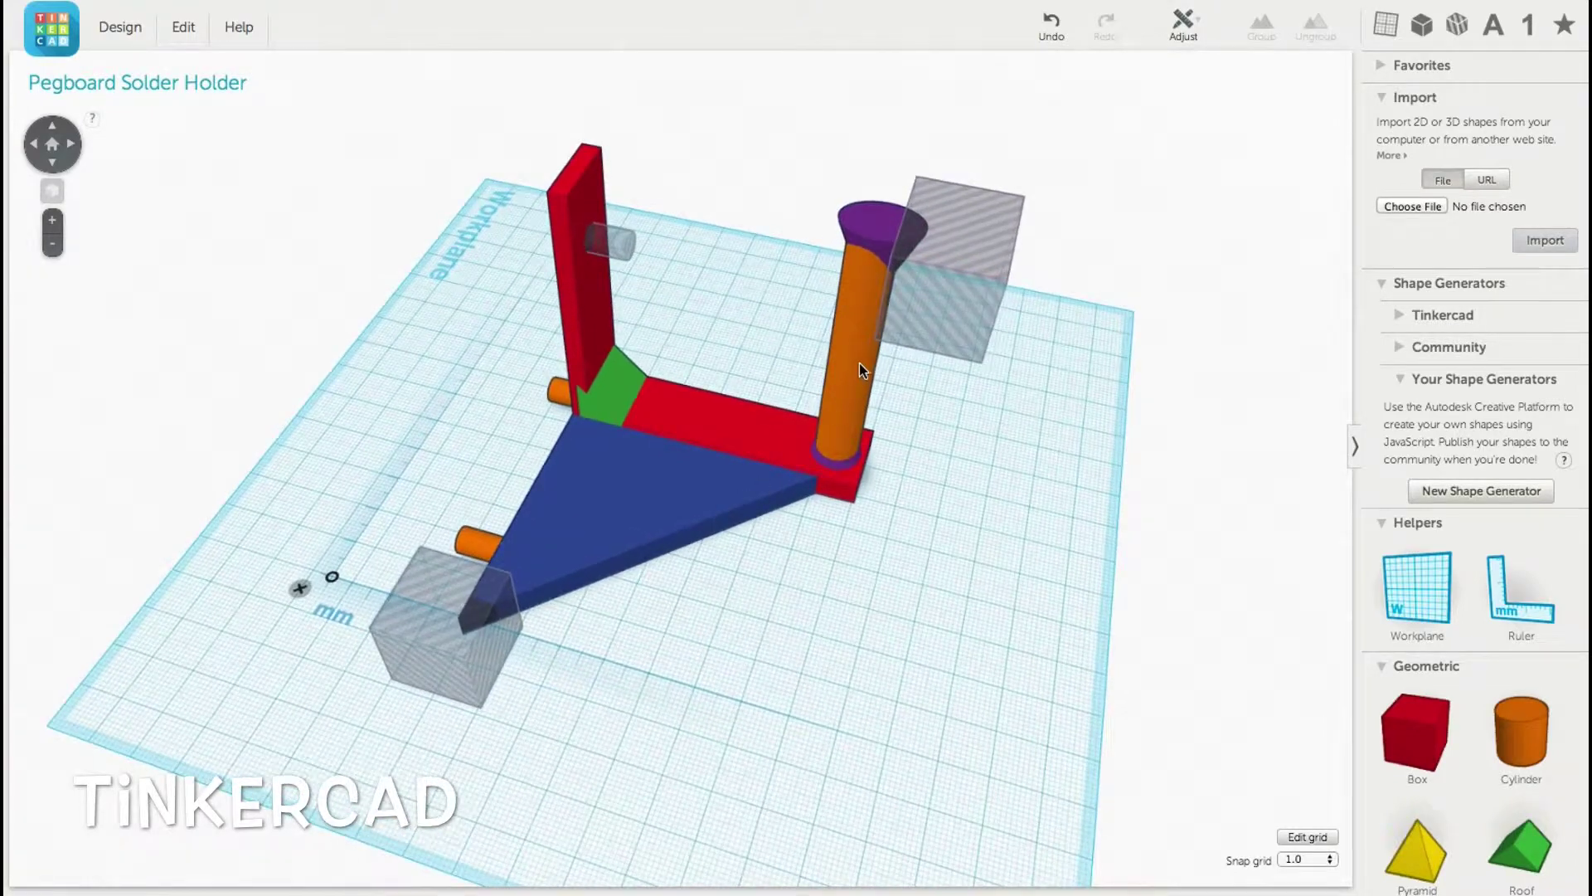
Check the sizes of the orange cylinder, red upright, blue base and upright hole.
left_click(854, 366)
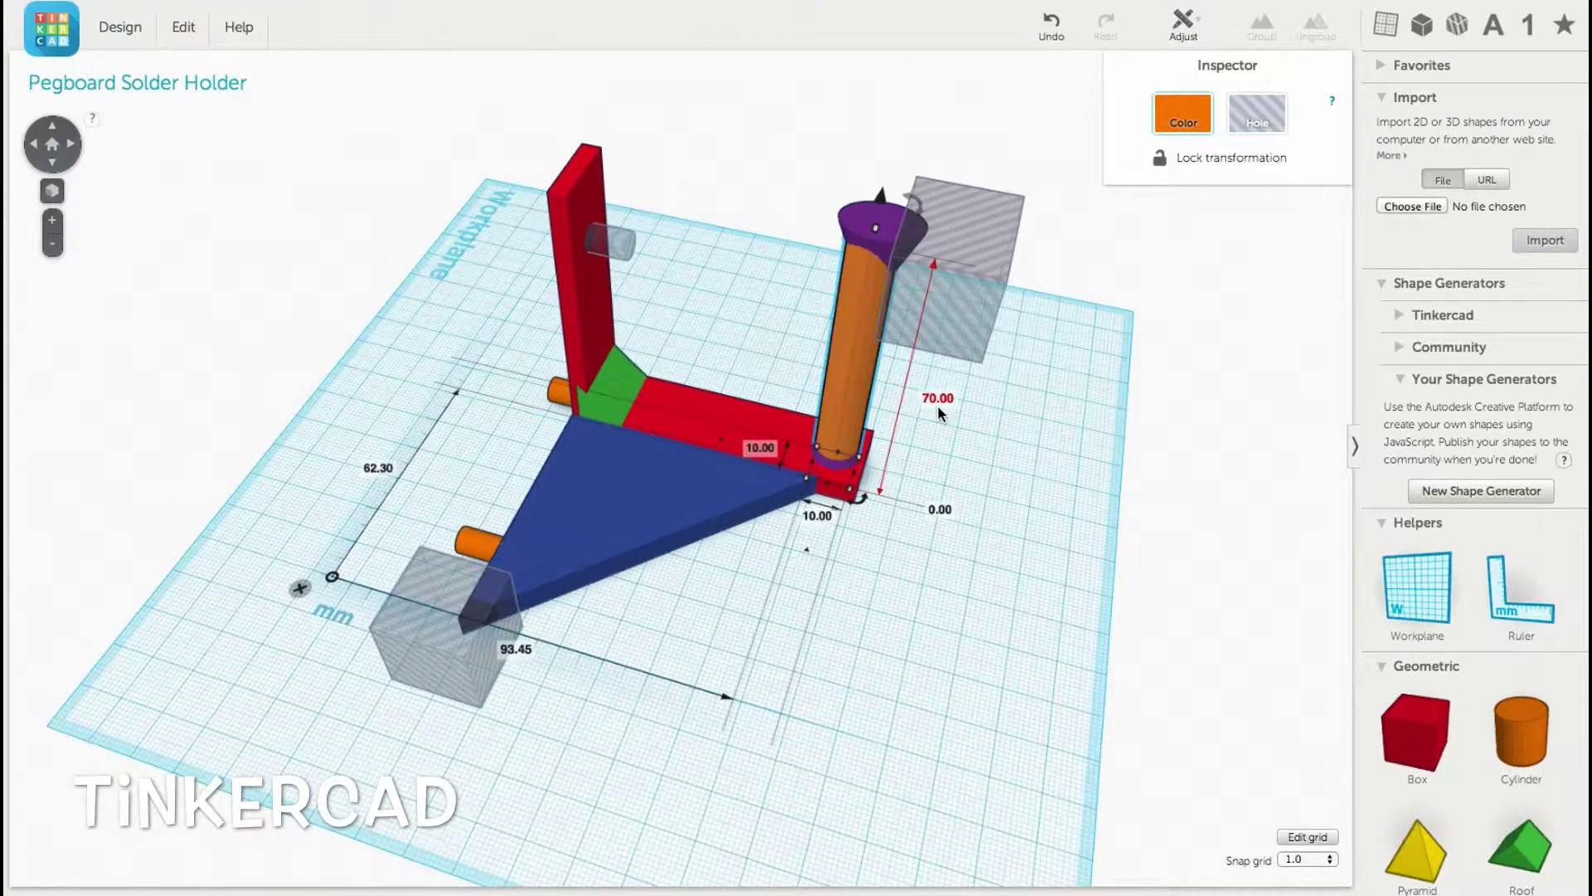
left_click(572, 301)
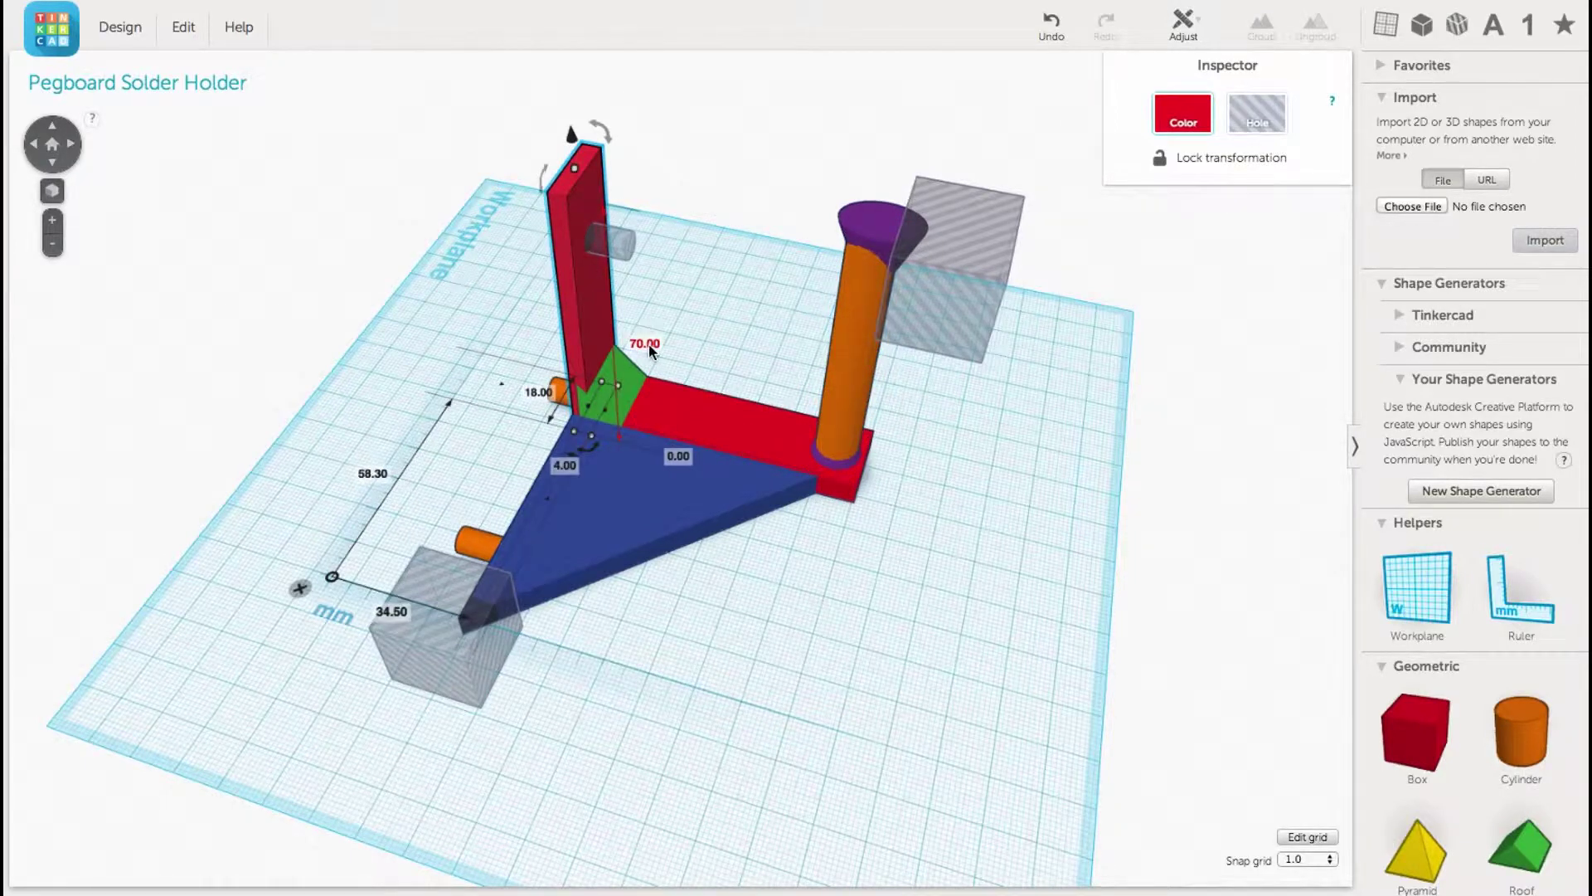
left_click(637, 539)
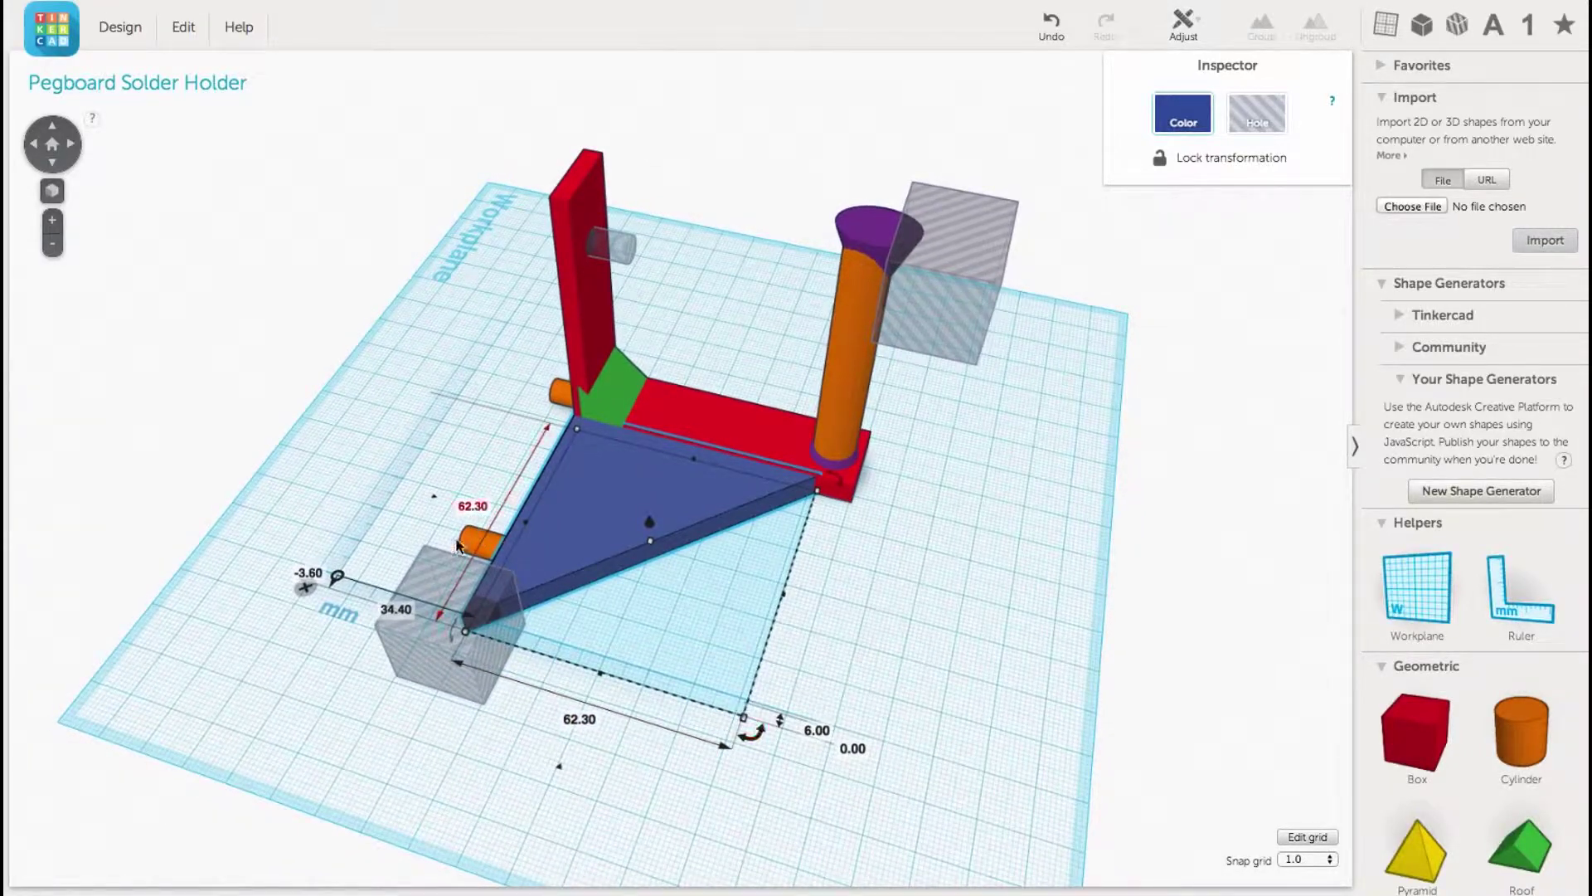
right_click_drag(401, 474, 725, 493)
left_click(594, 415)
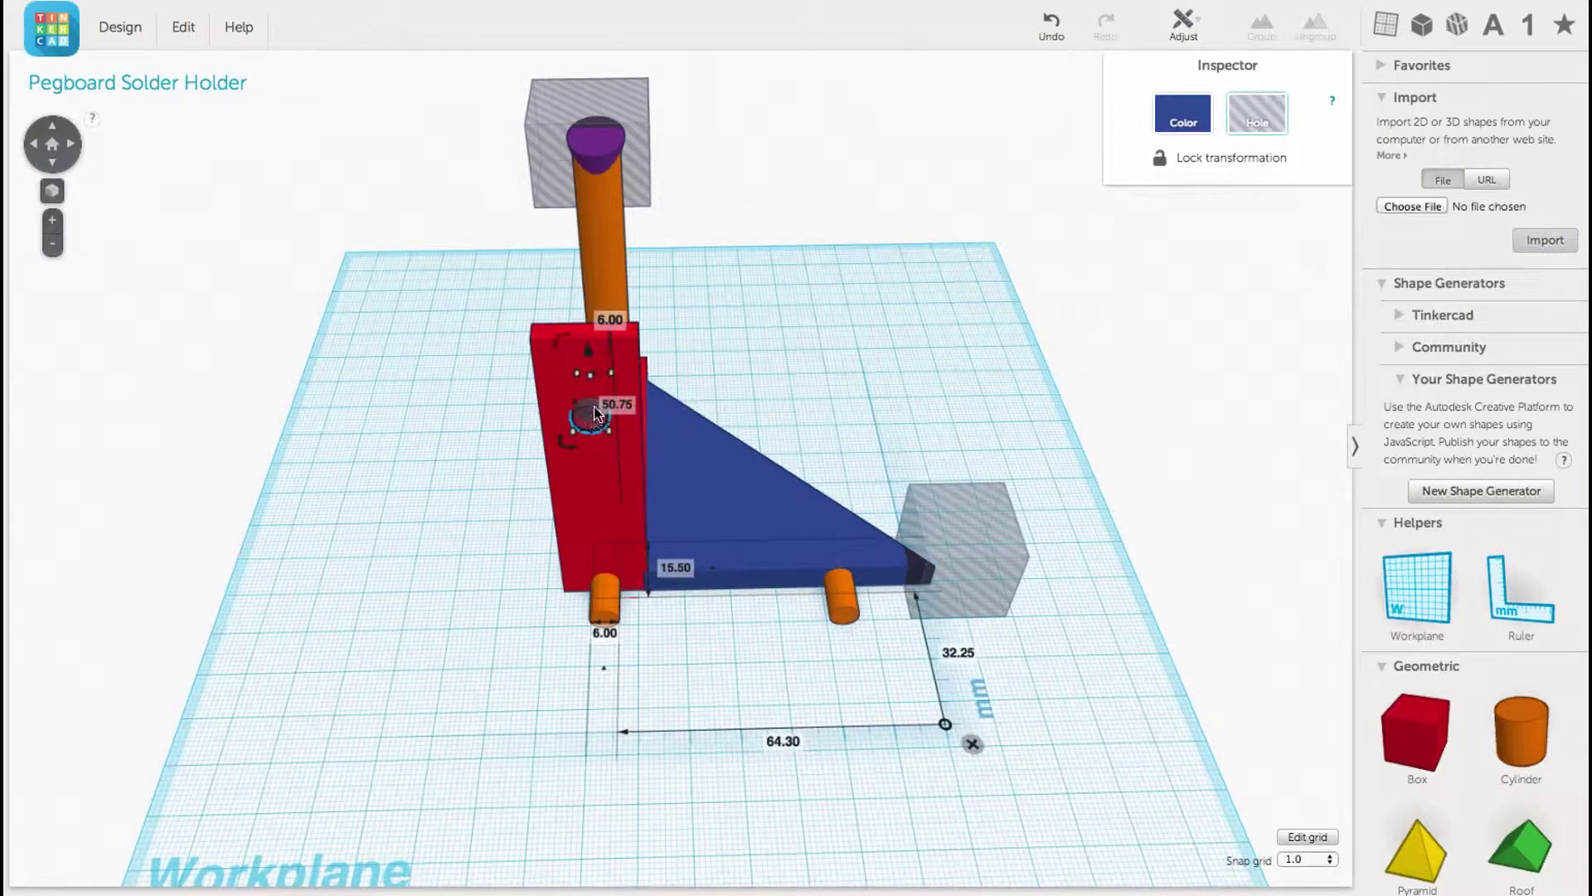
right_click_drag(510, 493, 514, 378)
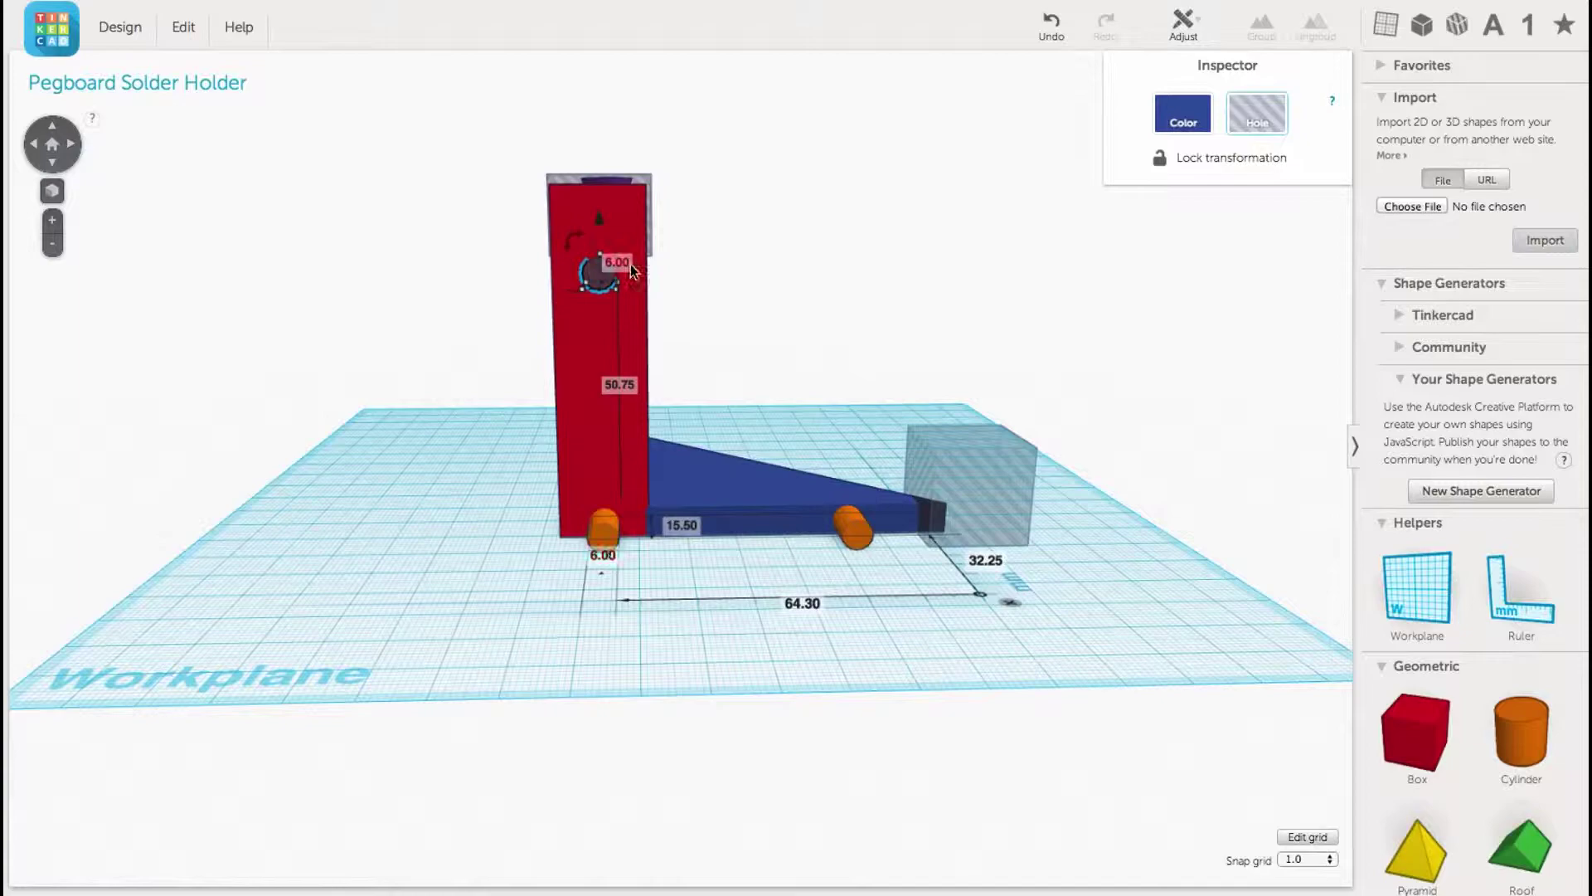
Inspect the right orange peg, the two hole boxes and the green corner wedge.
left_click(861, 546)
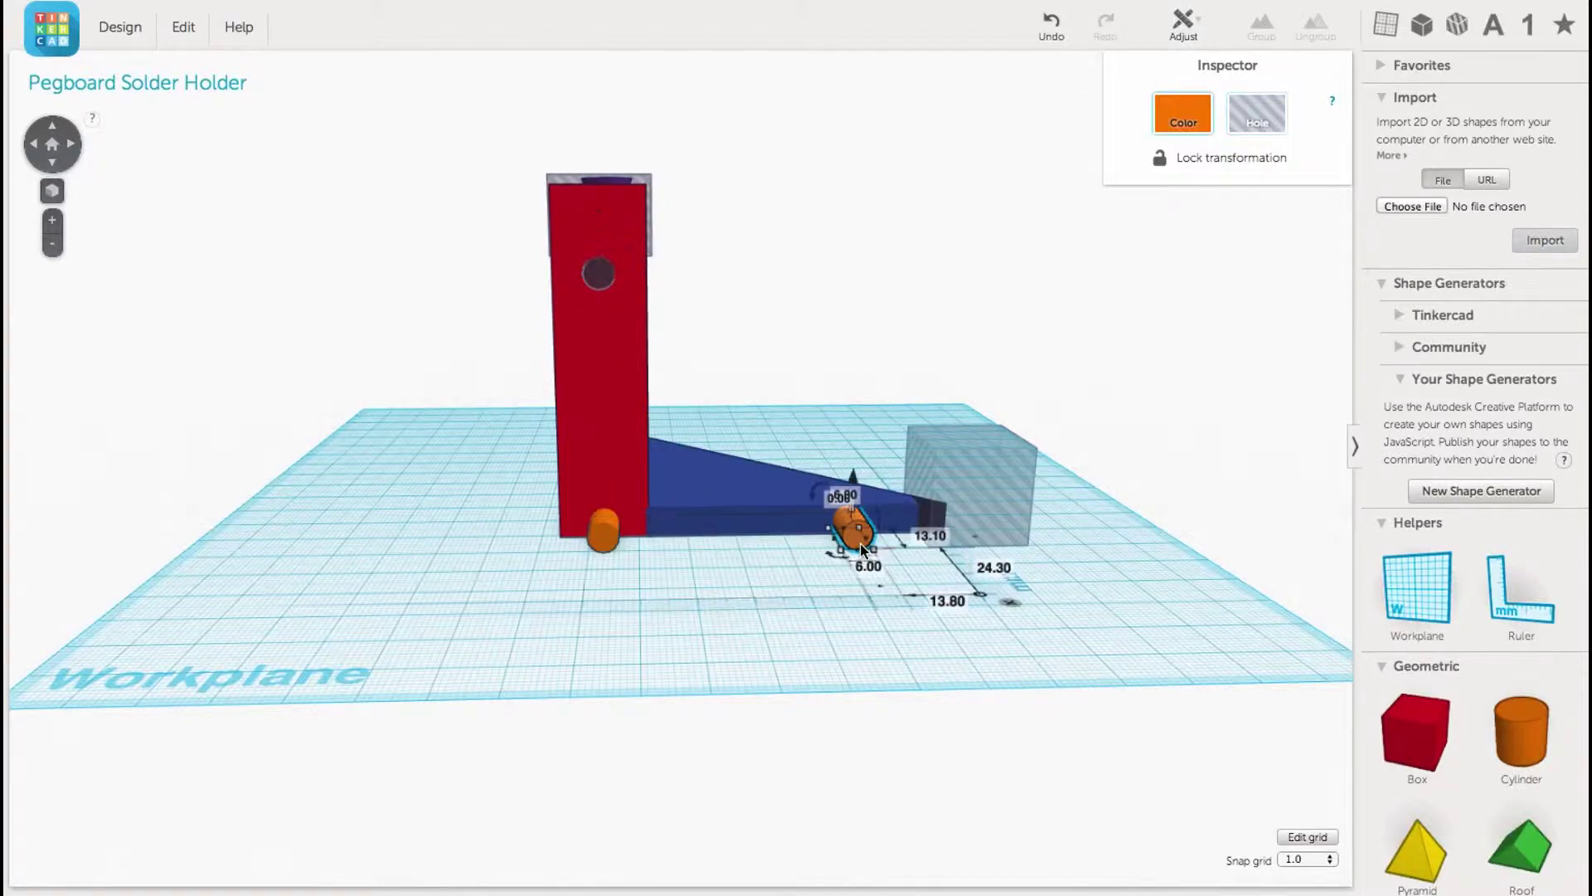
right_click_drag(1078, 569, 738, 684)
left_click(551, 684)
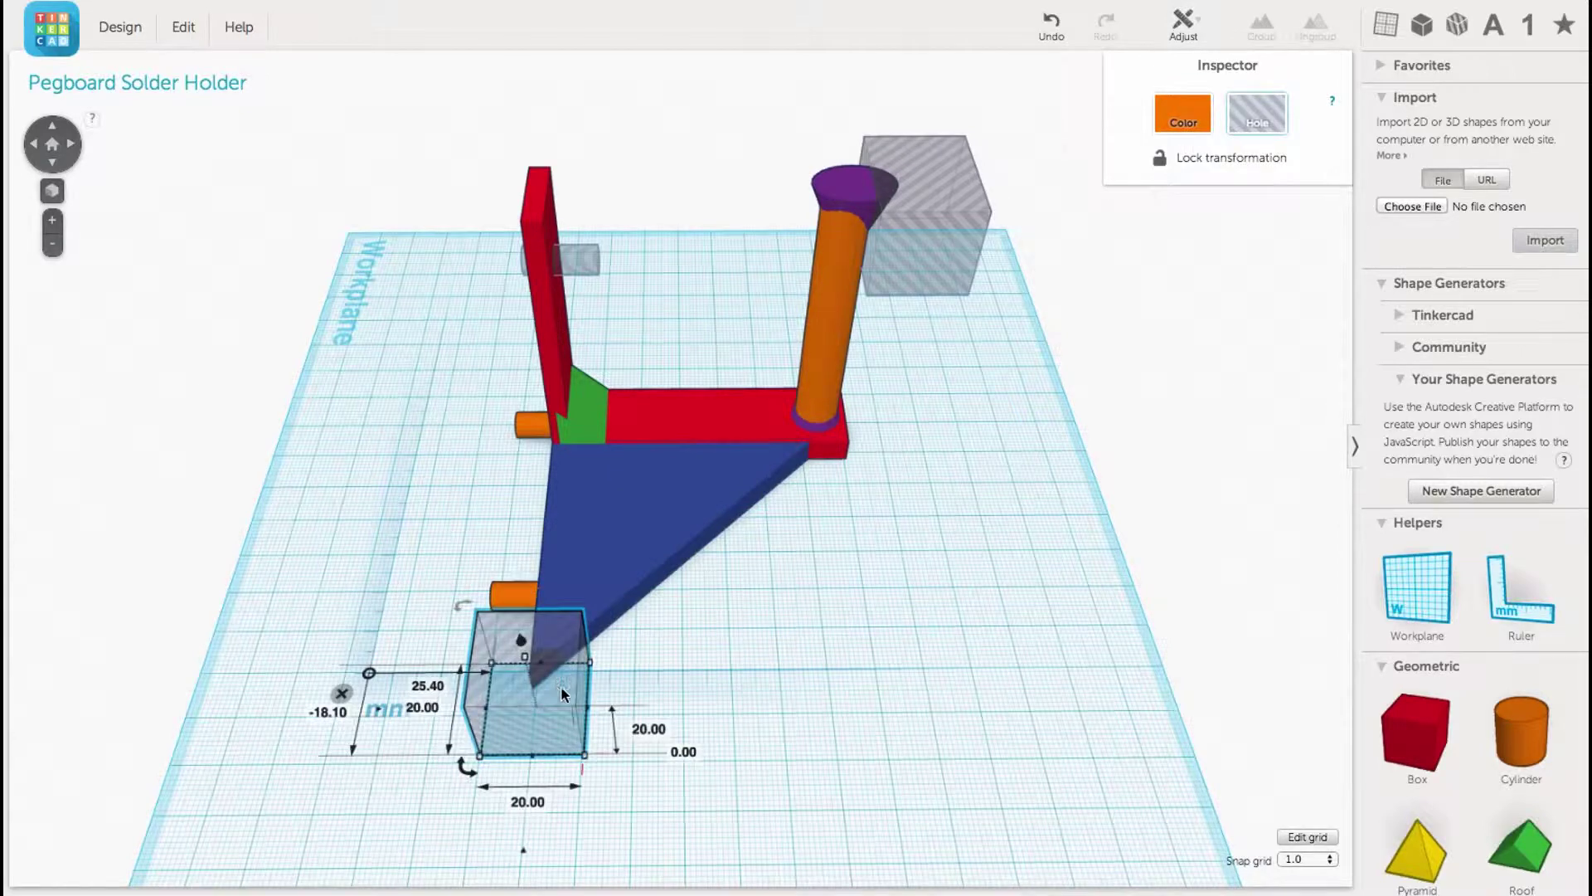
left_click(920, 230)
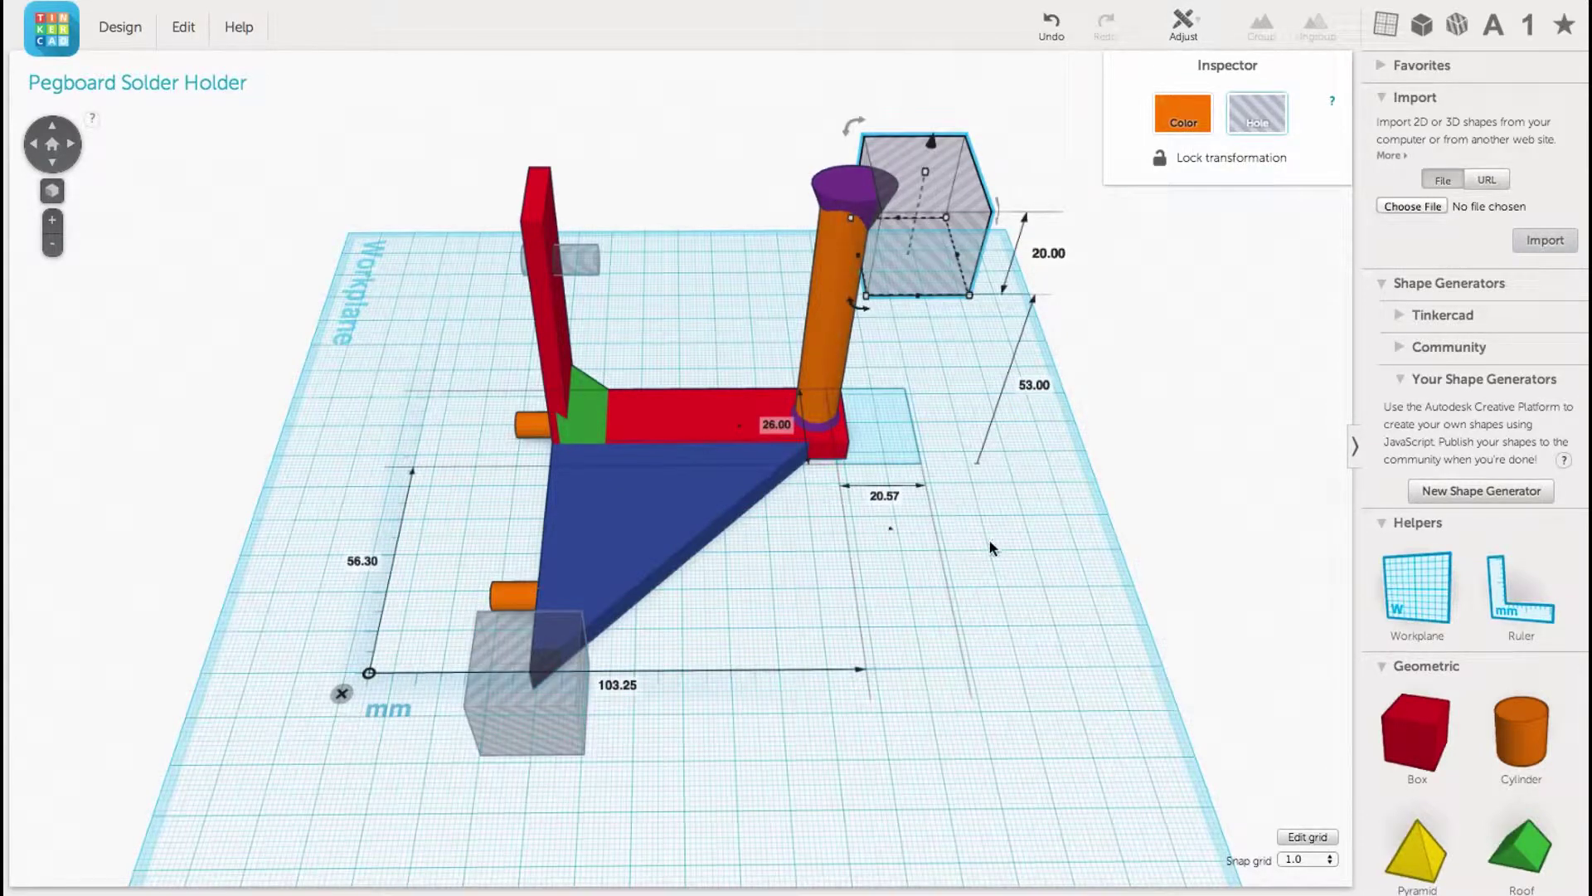
left_click(594, 410)
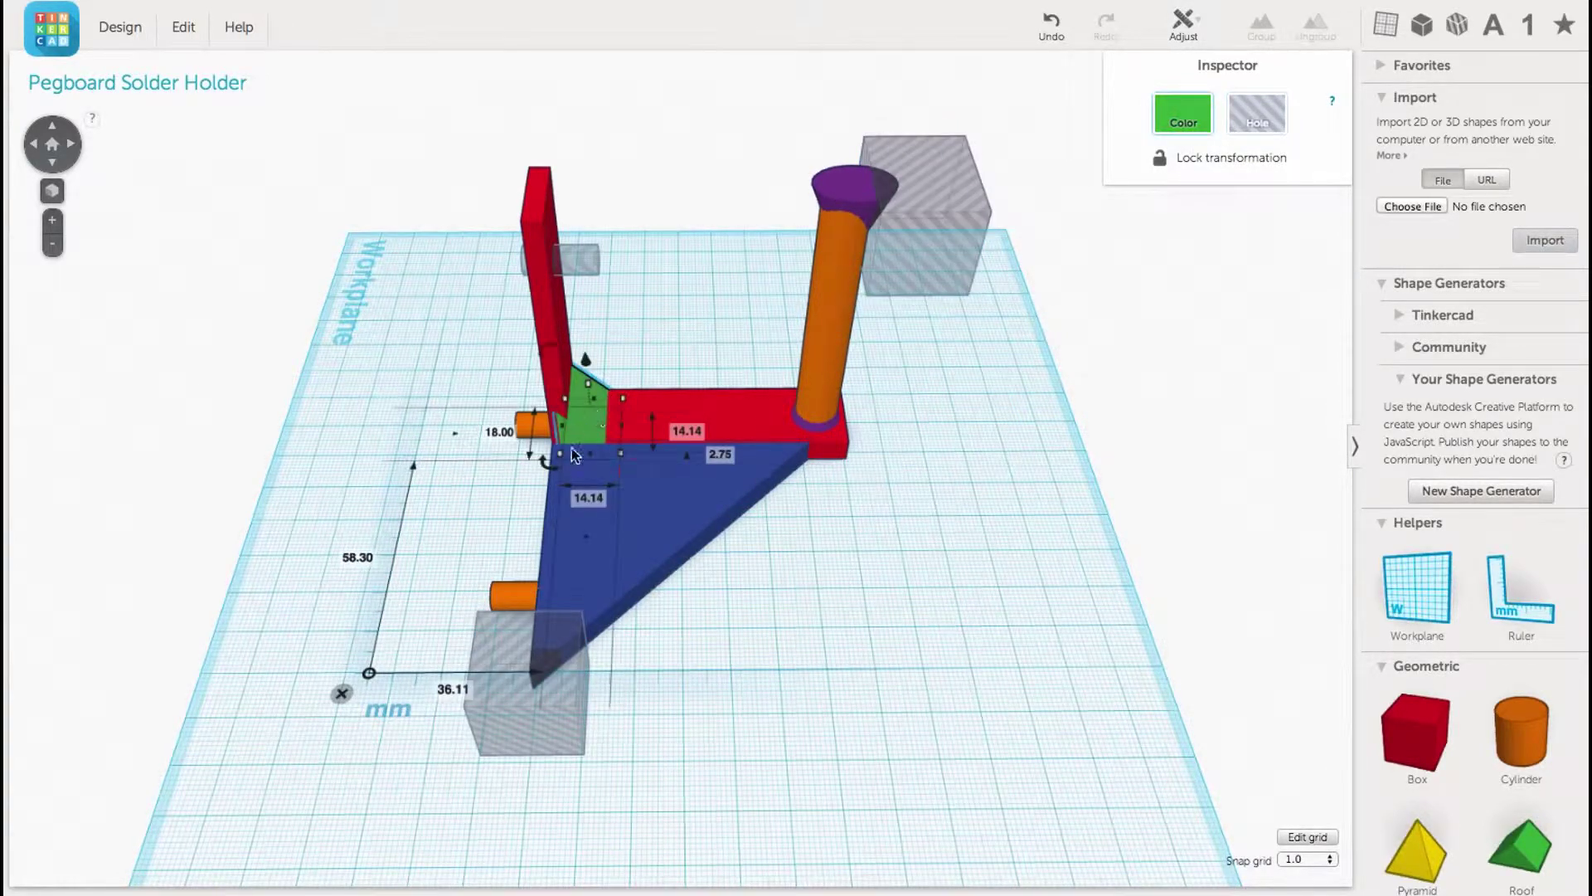
left_click(907, 547)
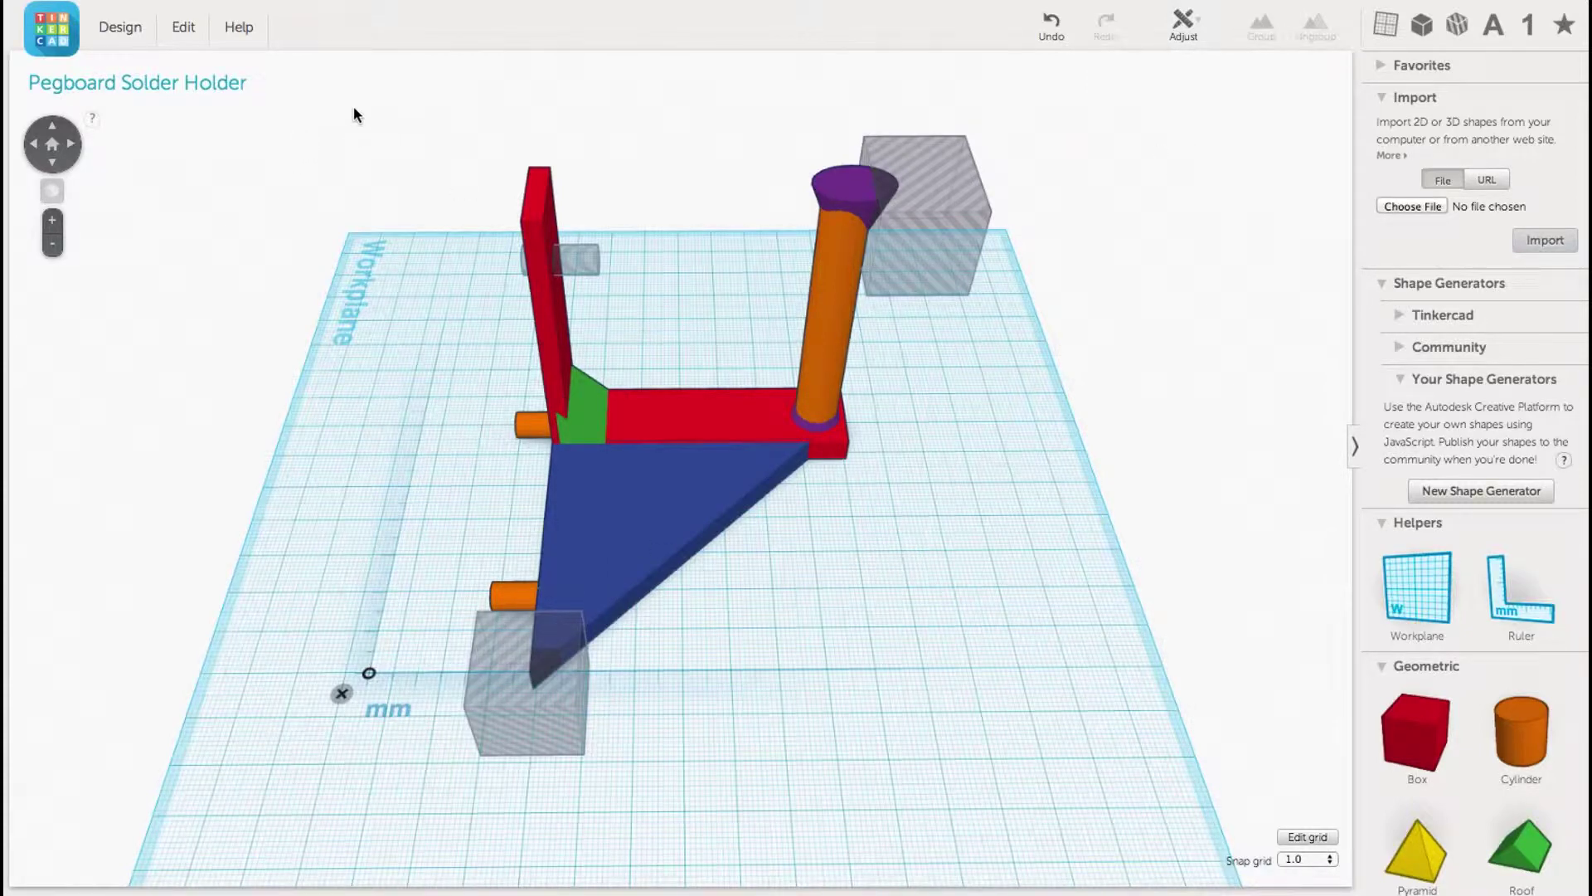
Group every shape in the design into one solid holder.
left_click_drag(353, 114, 1127, 813)
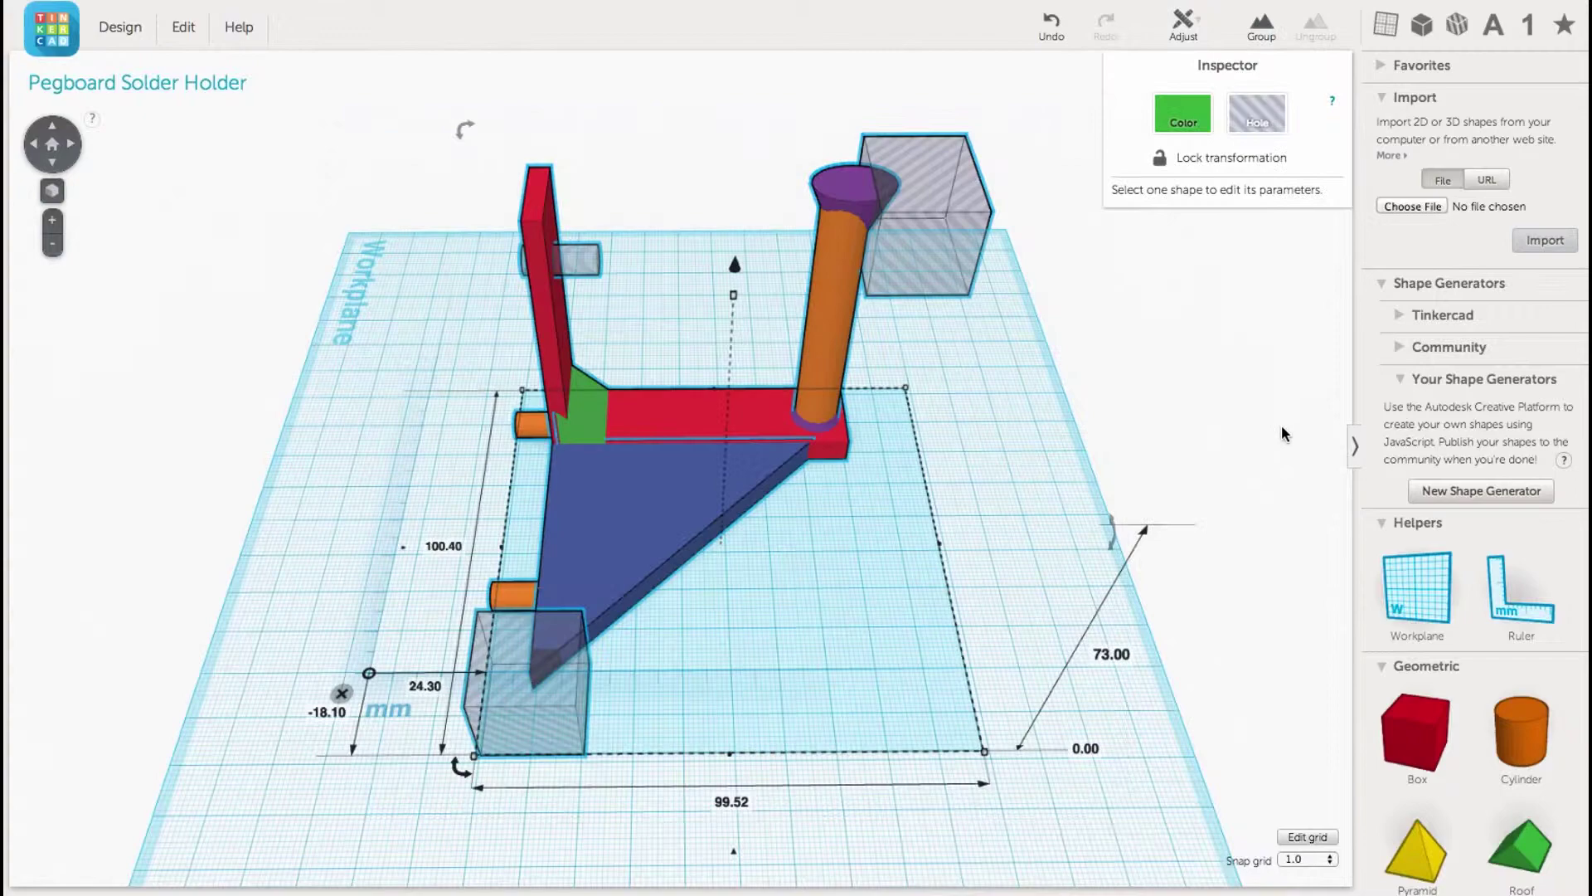
left_click(1265, 32)
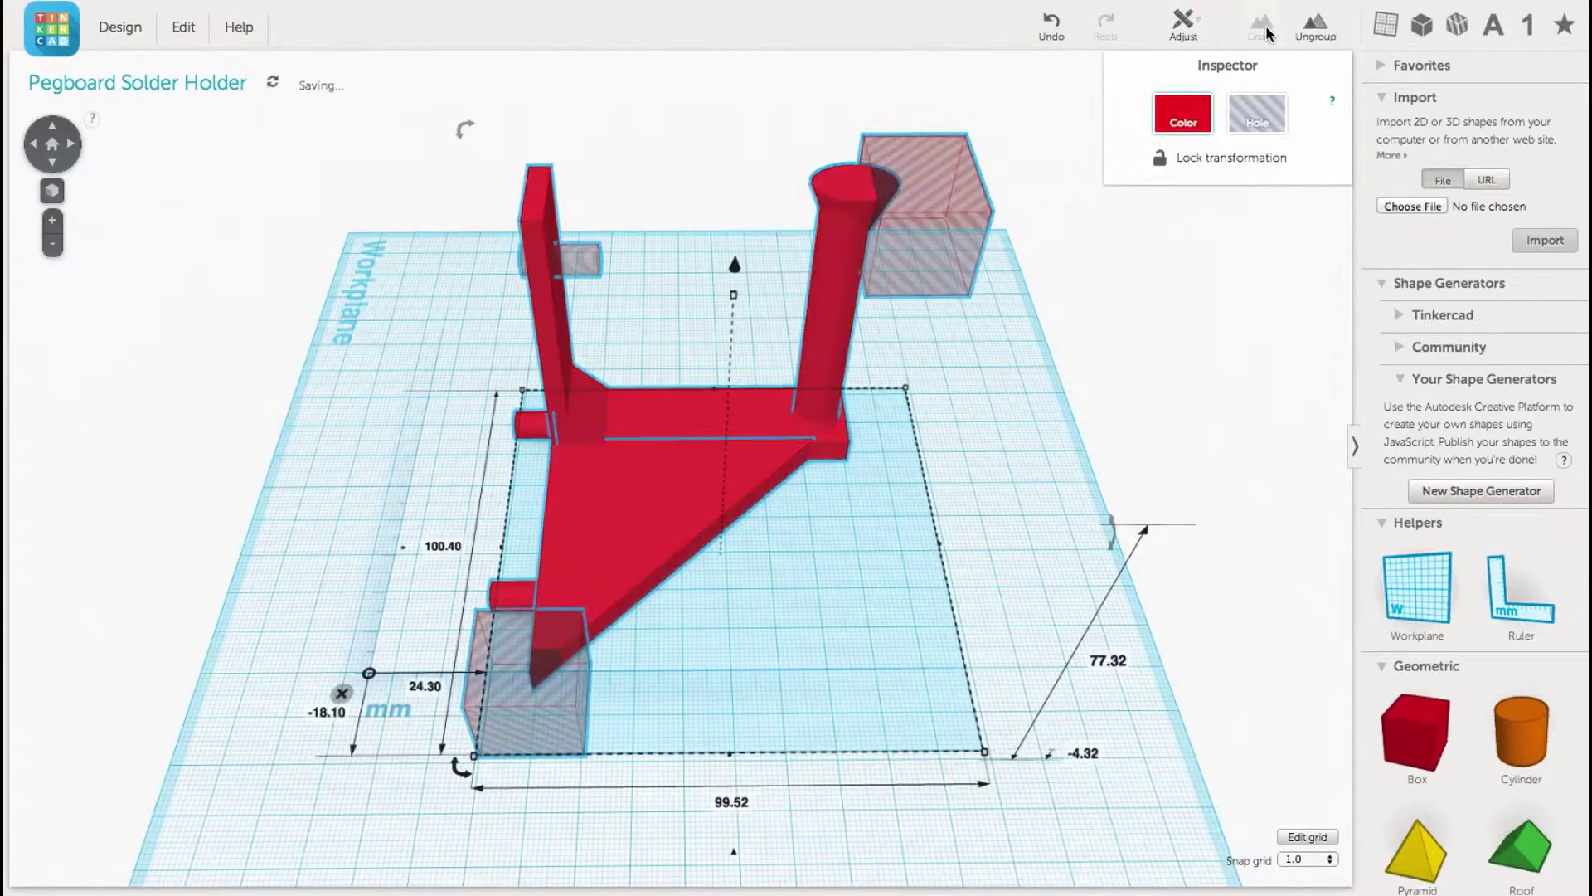
left_click(985, 346)
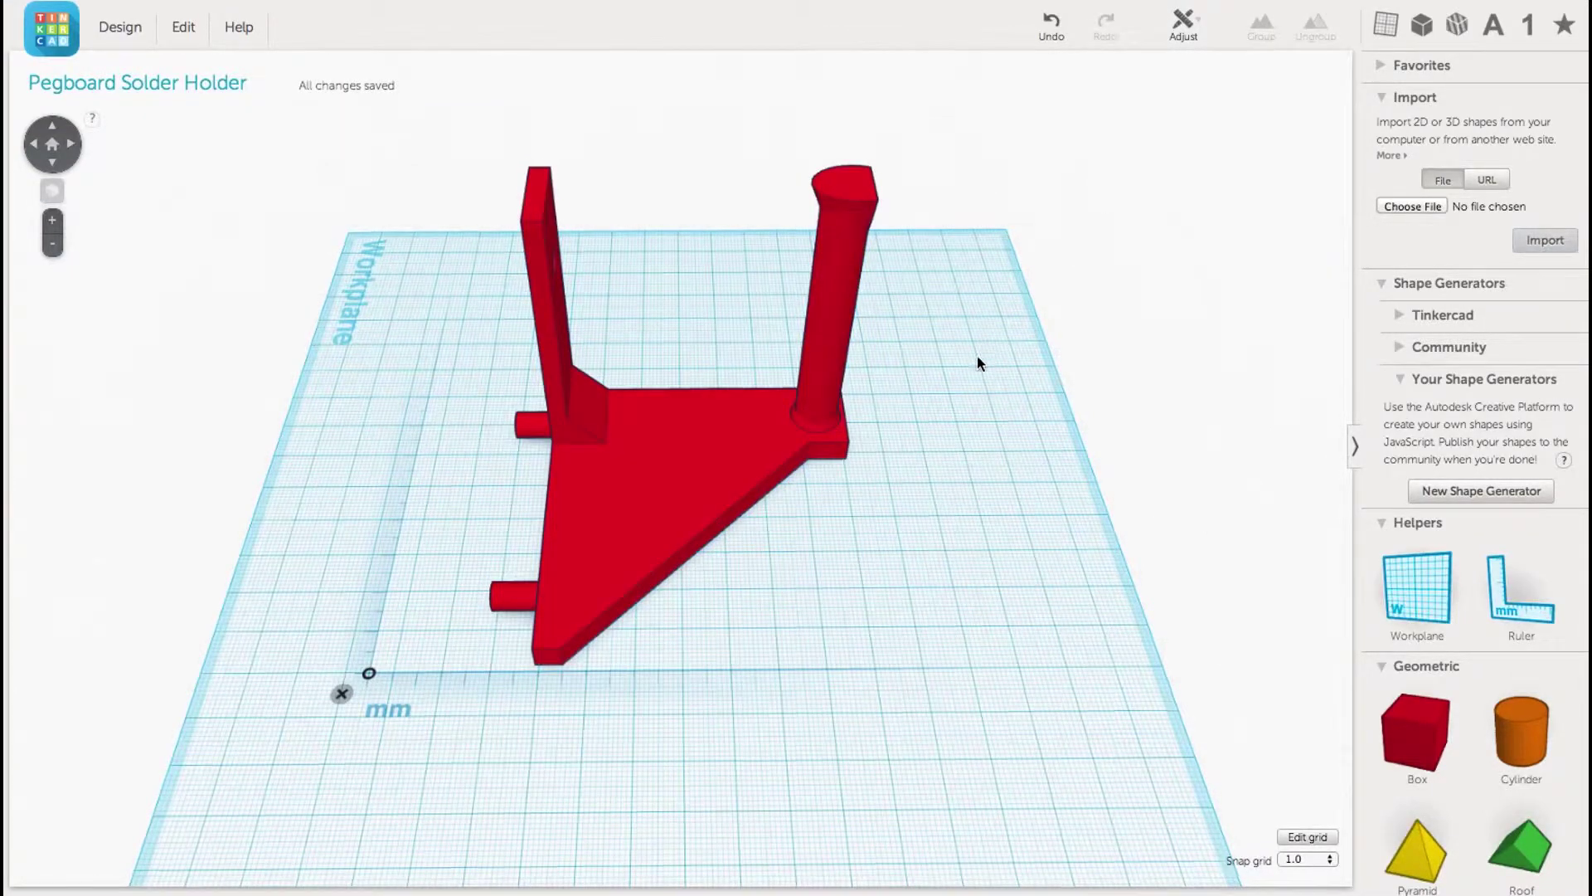
right_click_drag(977, 356, 549, 211)
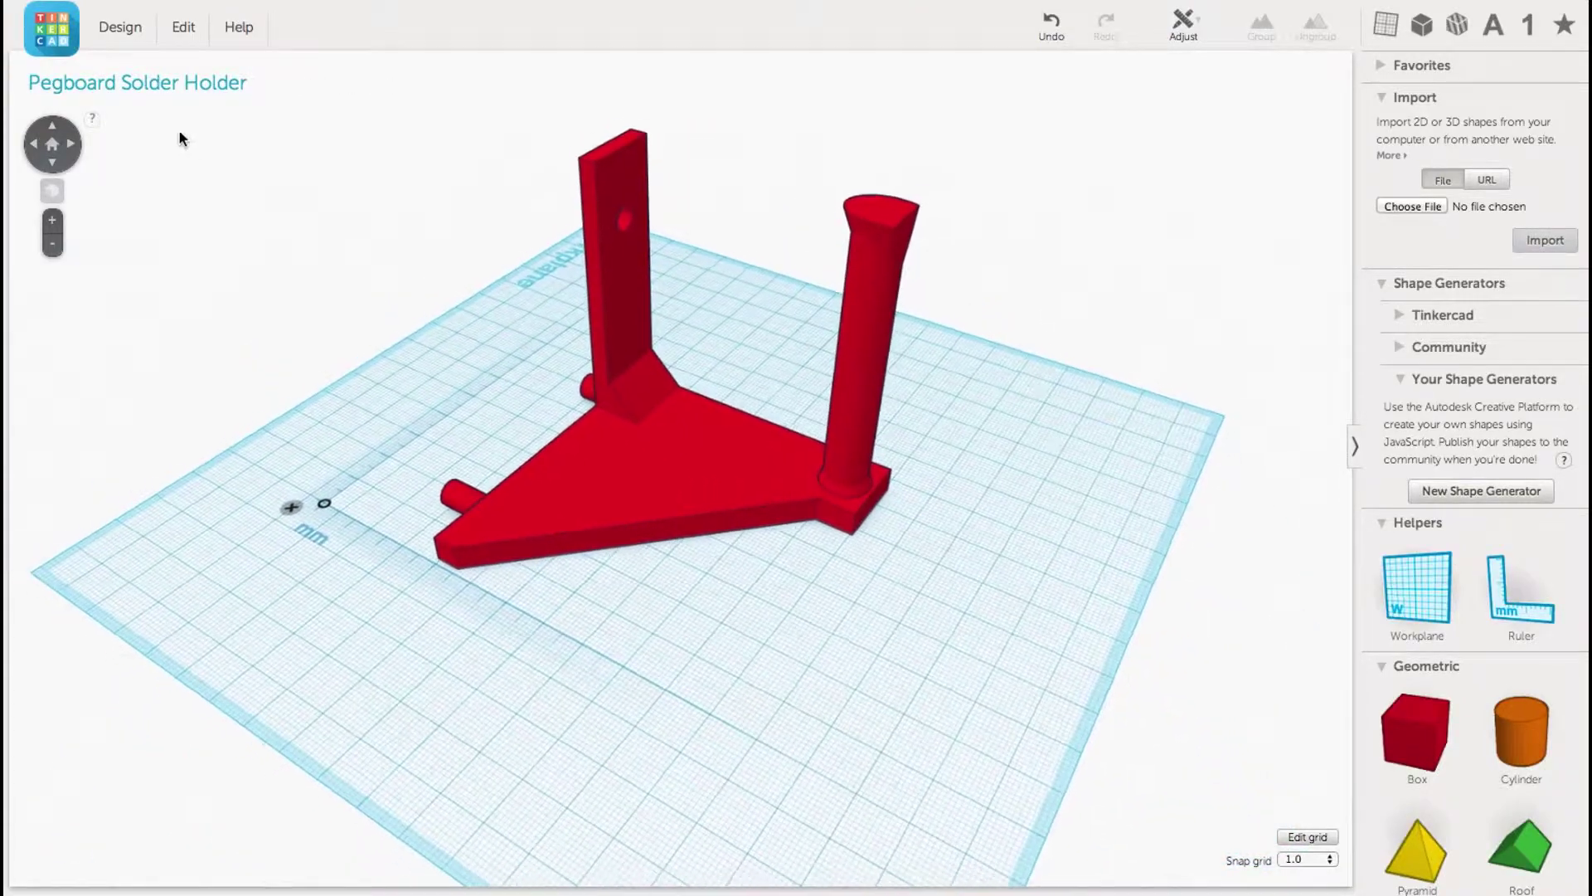
Download the grouped holder for 3D printing as pegboard_solder_holder.stl.
left_click(120, 33)
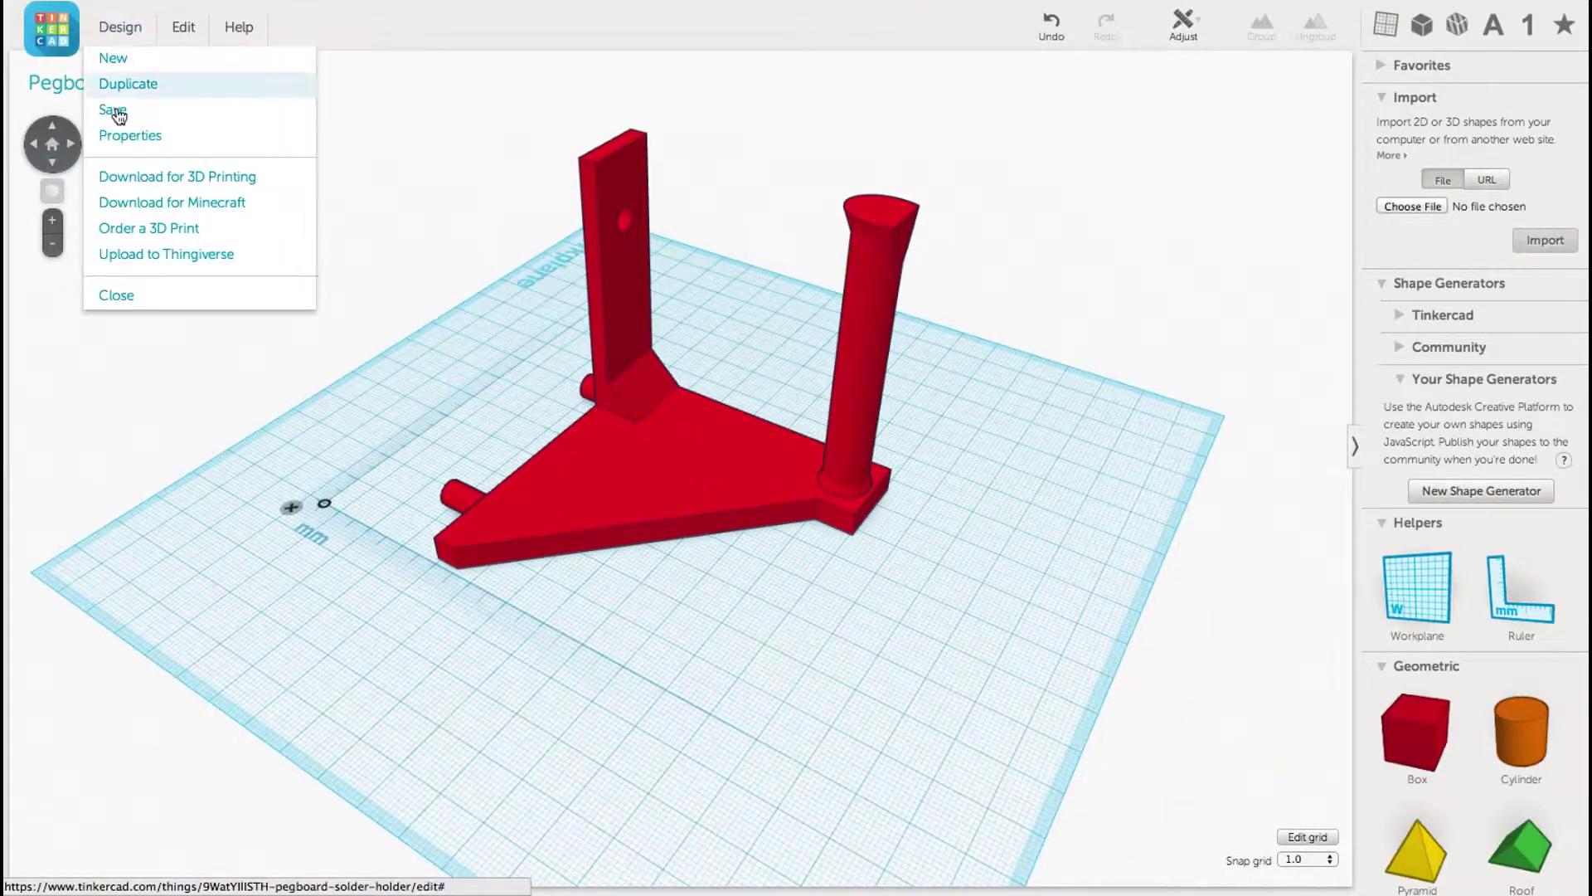
left_click(176, 178)
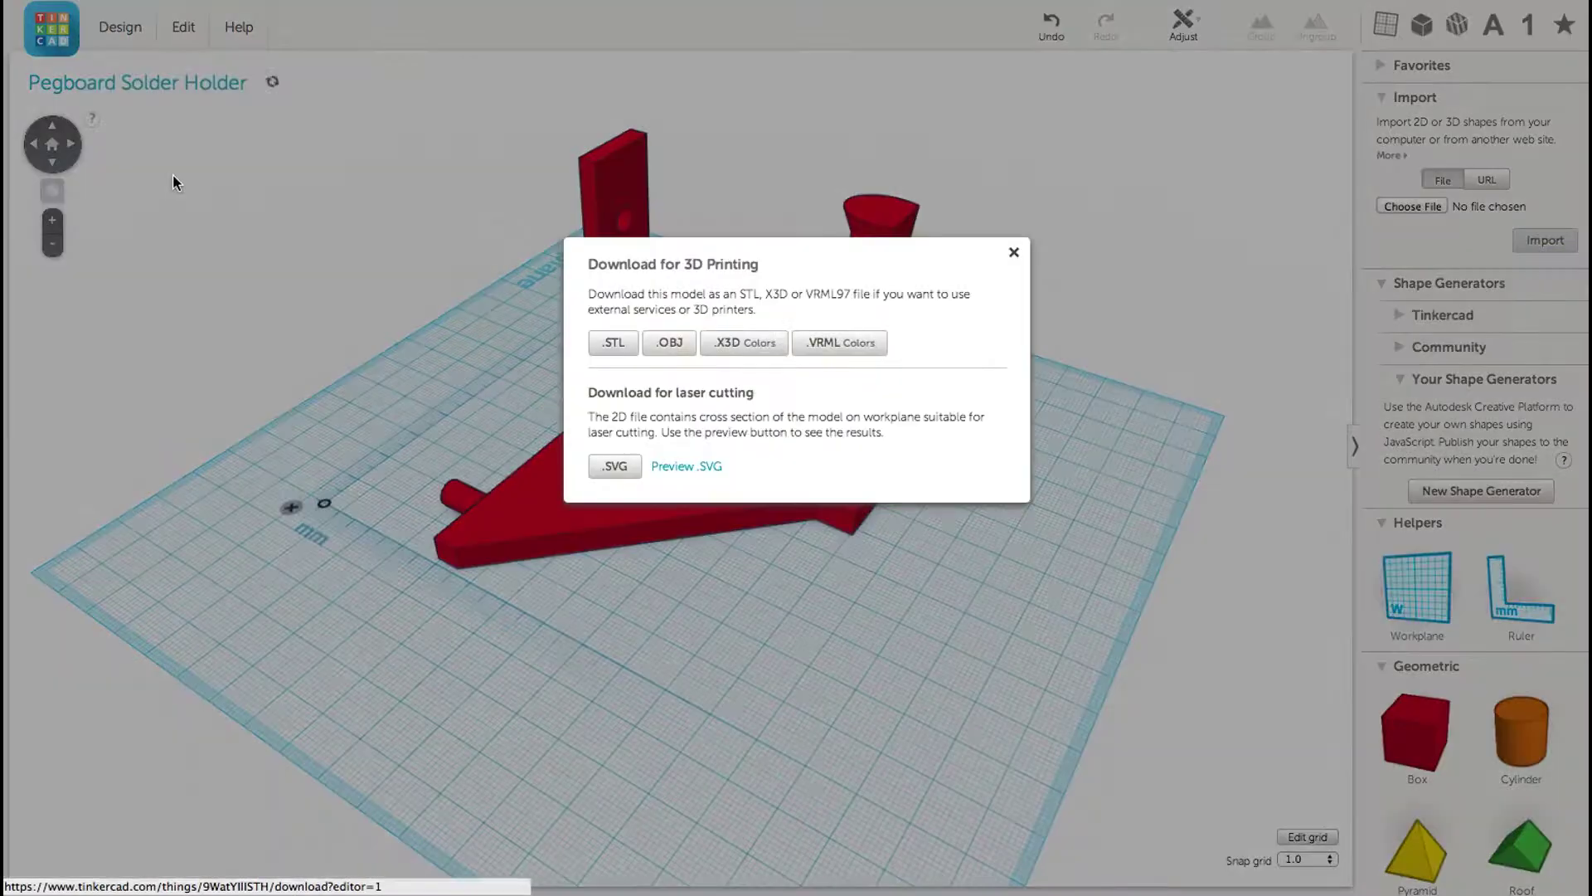
left_click(614, 342)
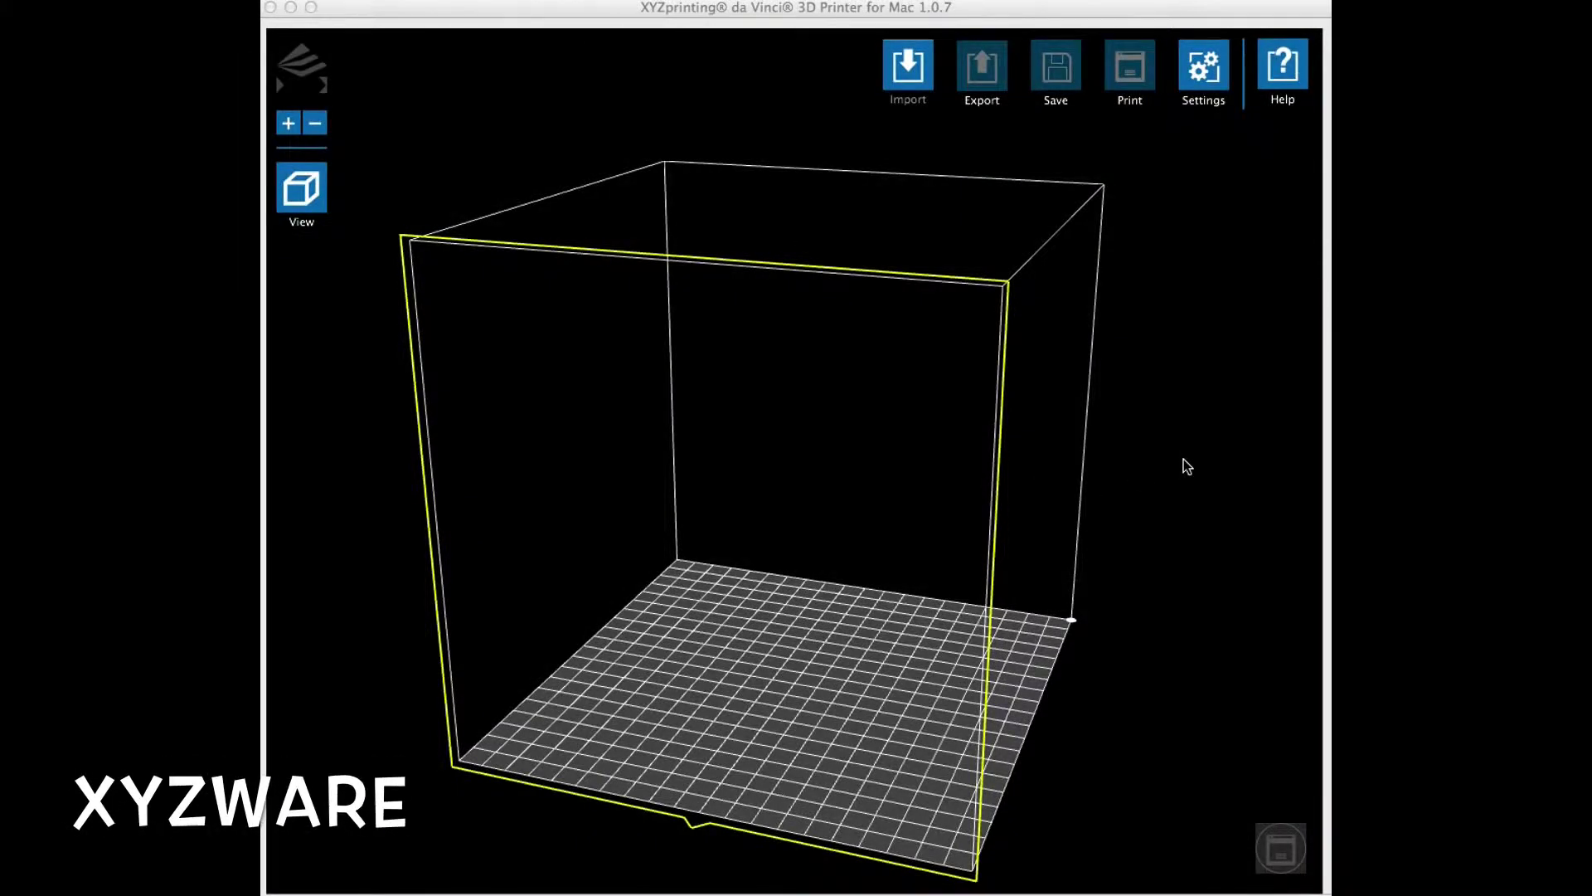
Import pegboard_solder_holder.stl onto the XYZware build plate and view it.
left_click(912, 83)
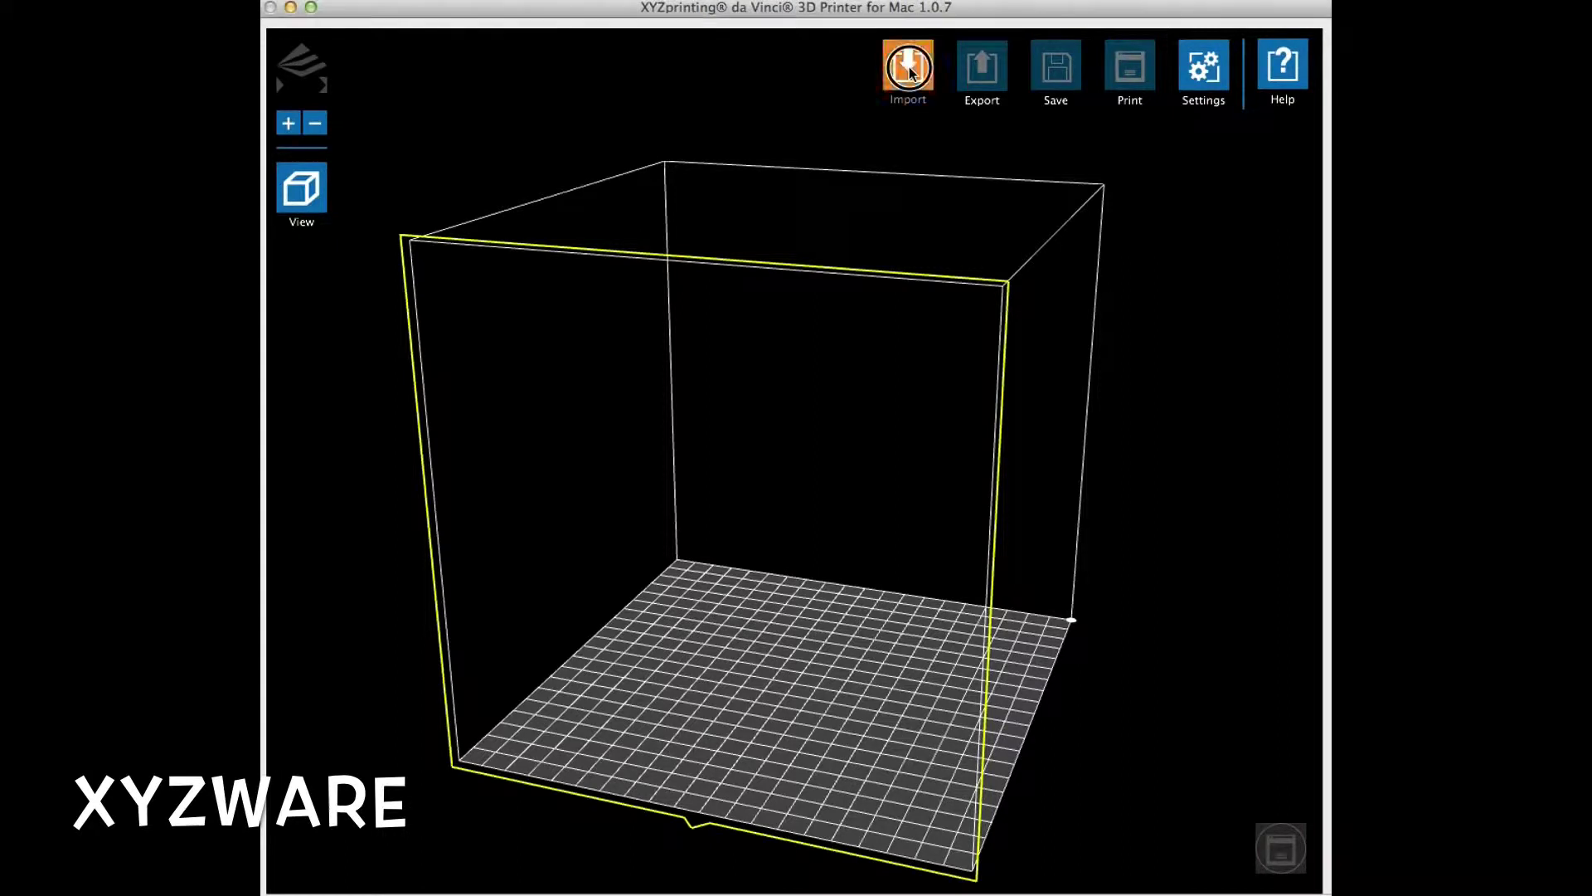
left_click(719, 145)
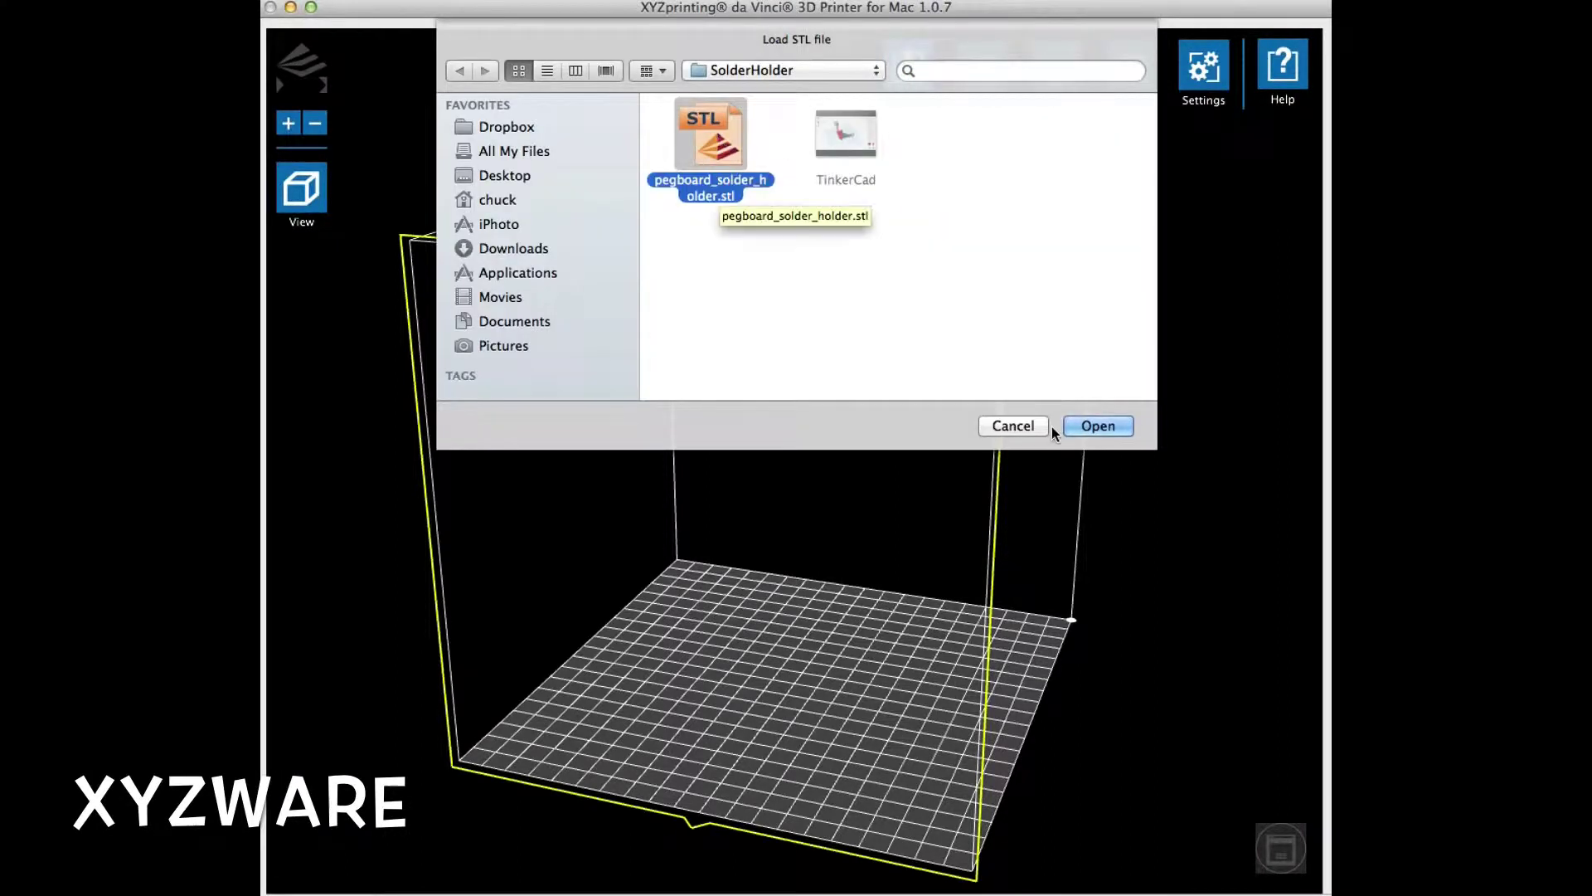
left_click(1099, 425)
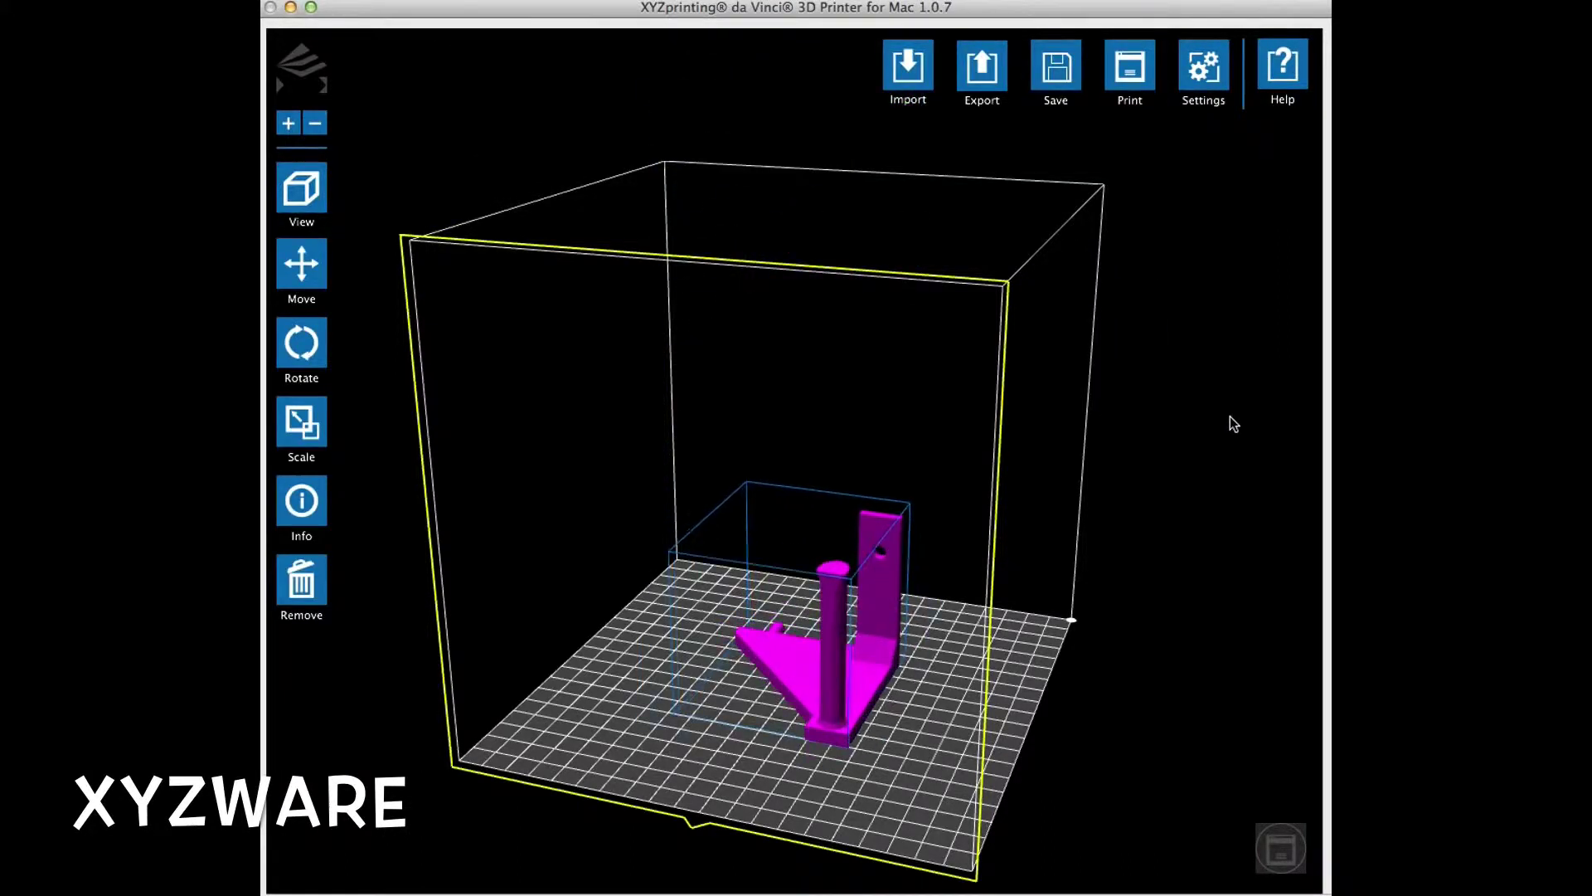
left_click(711, 772)
left_click_drag(711, 771, 756, 821)
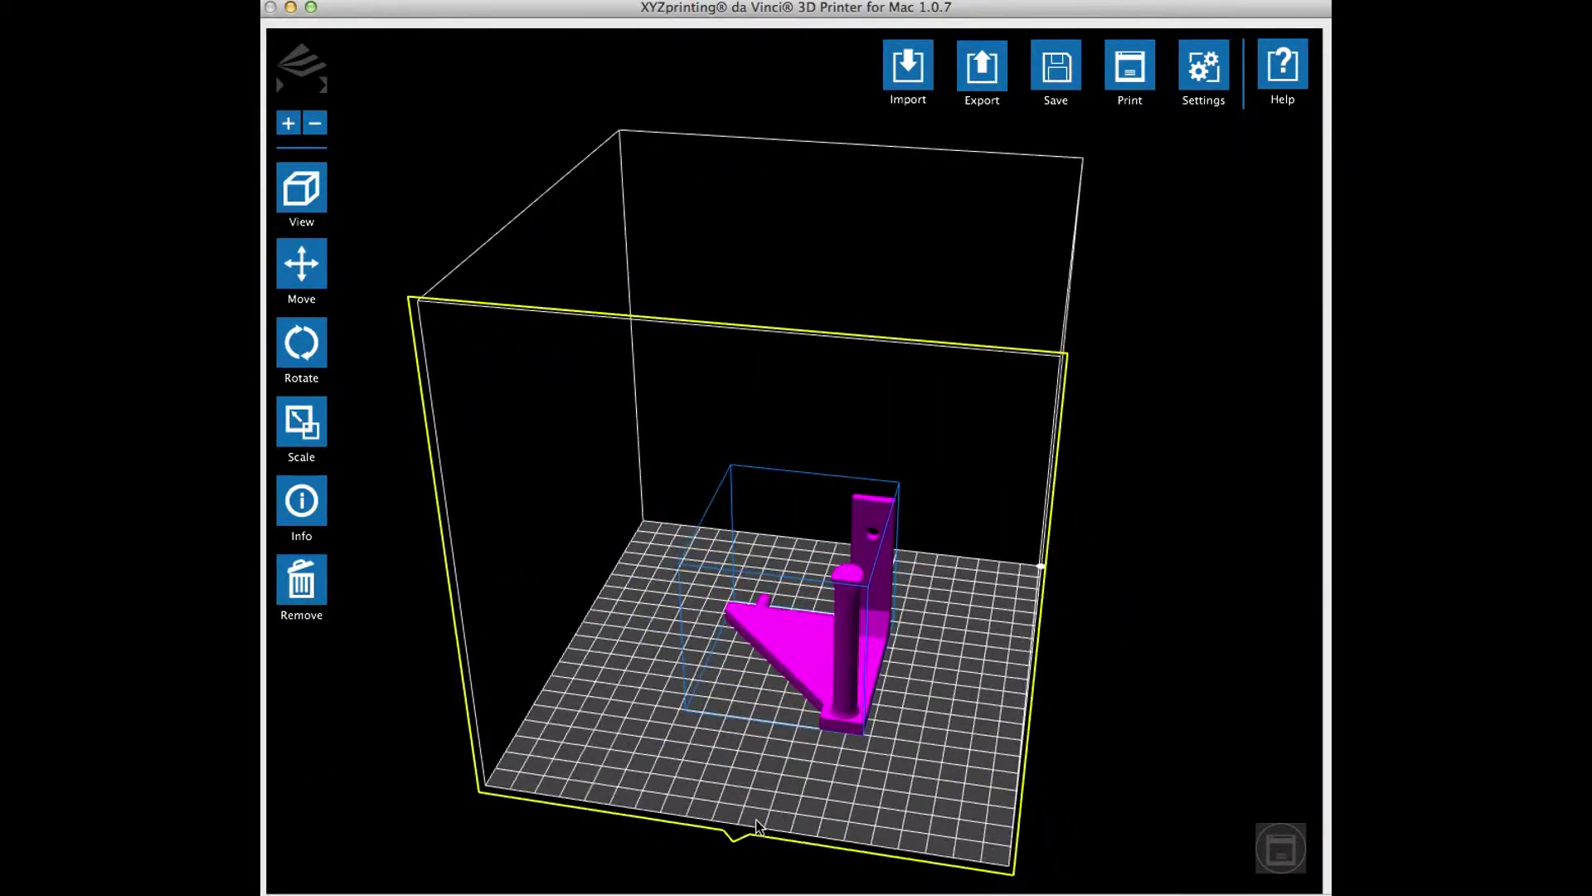
Export the holder as pegboard_solder_holder 3w with Excellent quality and Large (50%) 3D density.
left_click(984, 77)
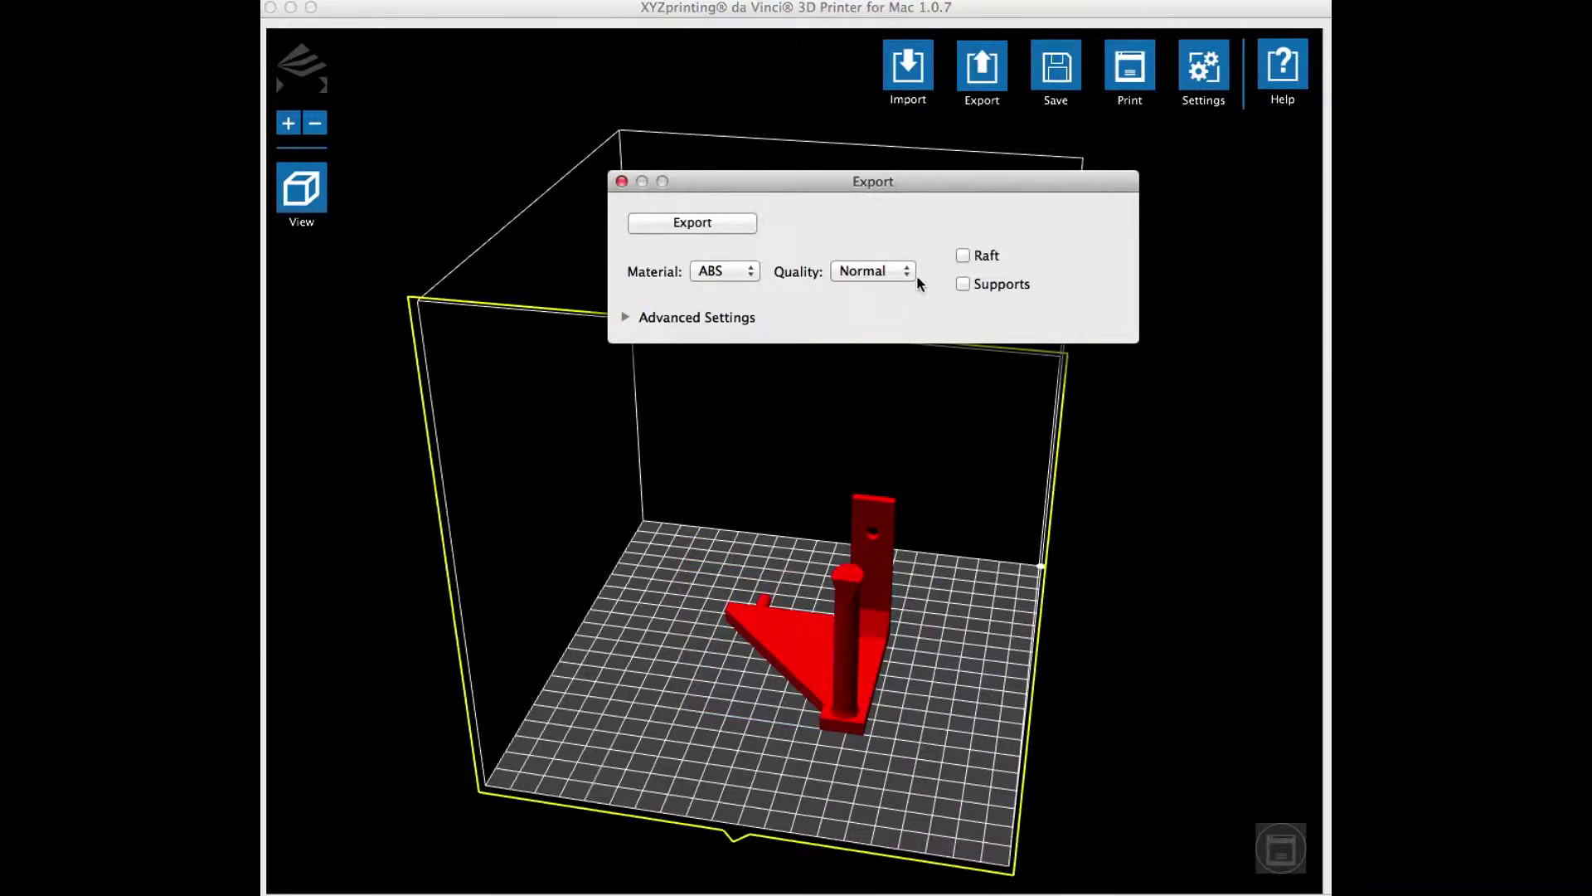
left_click(907, 274)
left_click(884, 312)
left_click(626, 316)
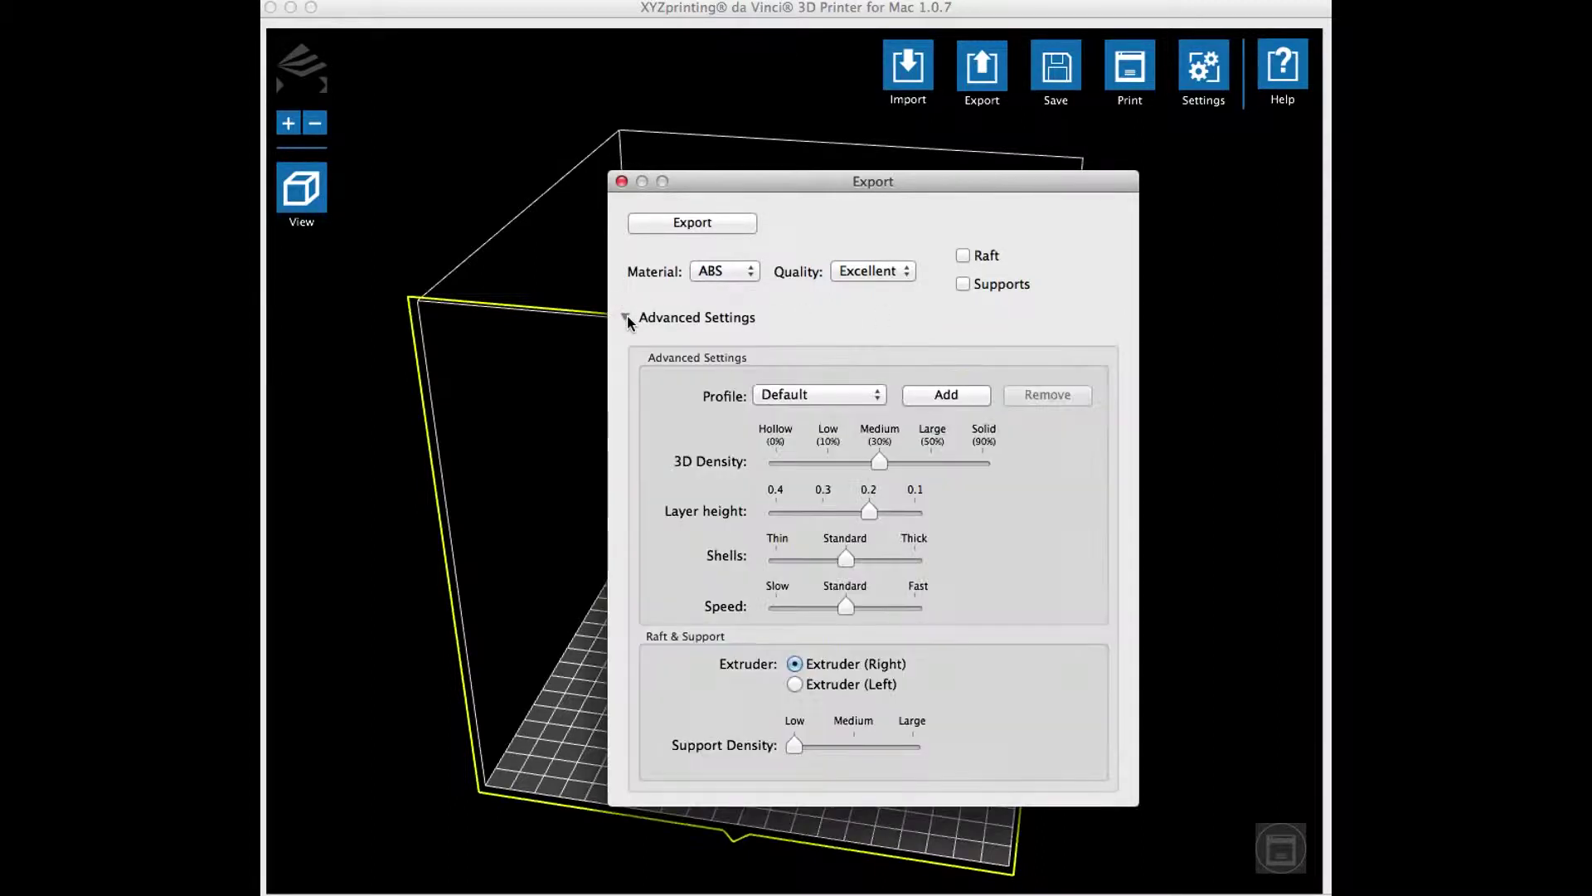
left_click(933, 461)
left_click(692, 223)
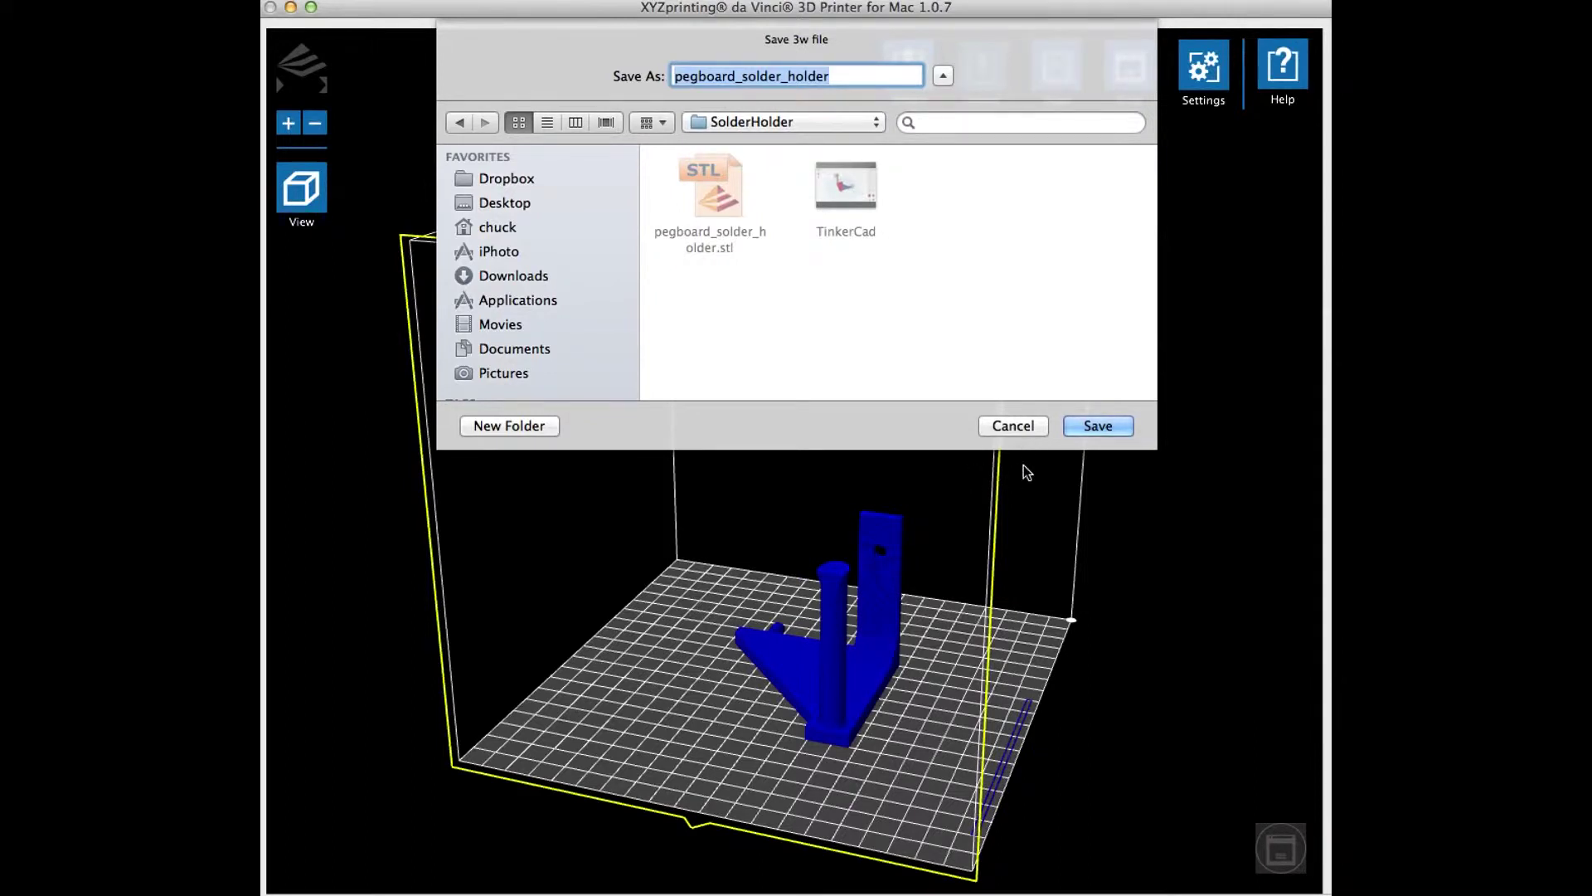
left_click(1096, 427)
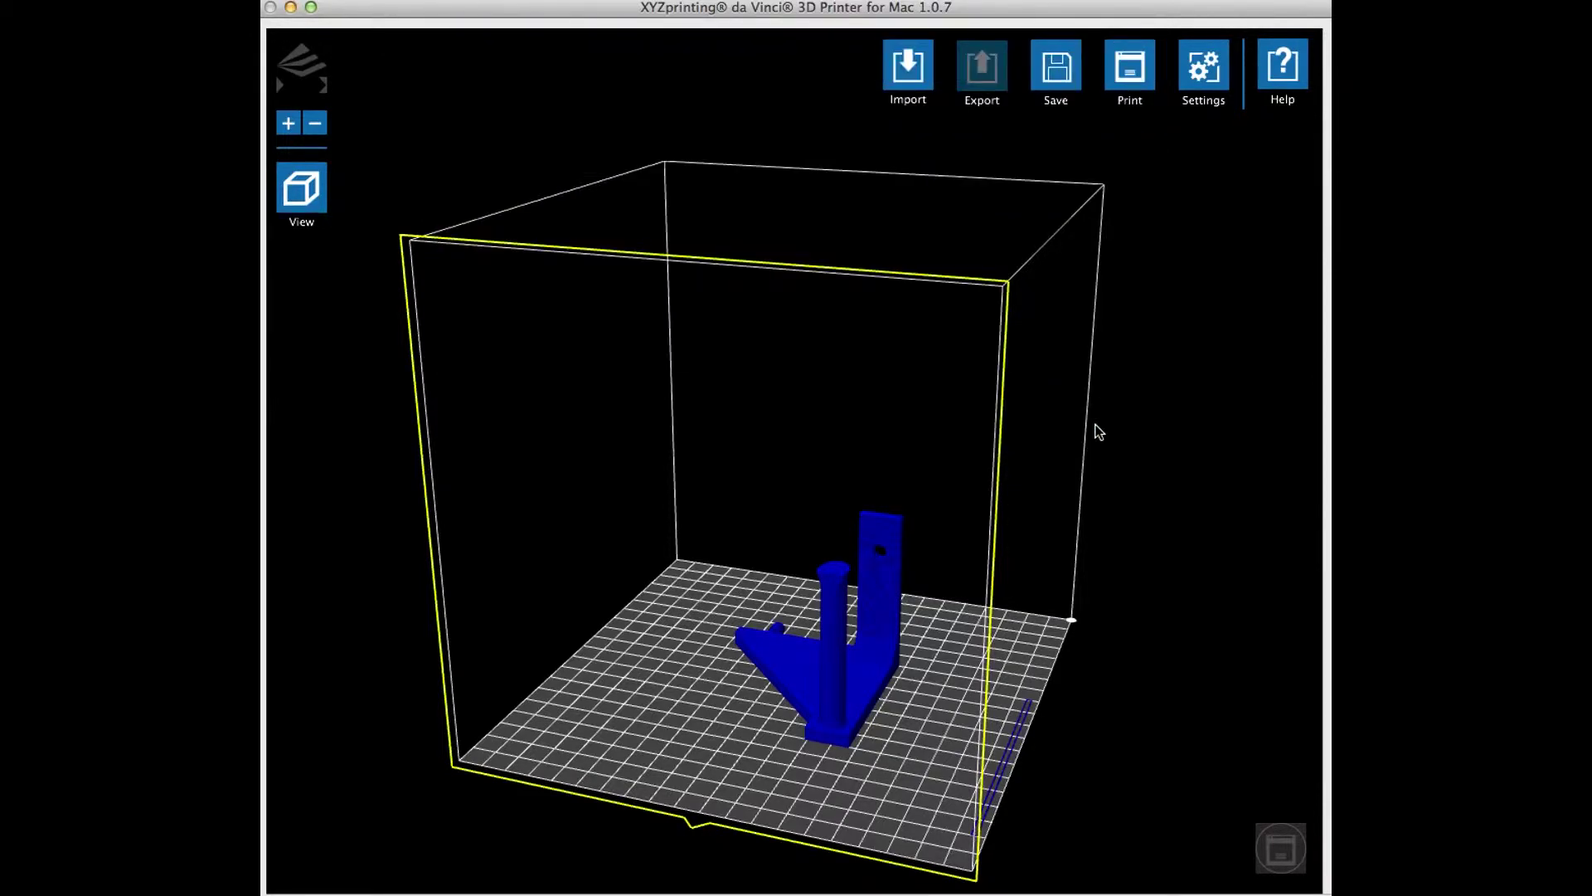